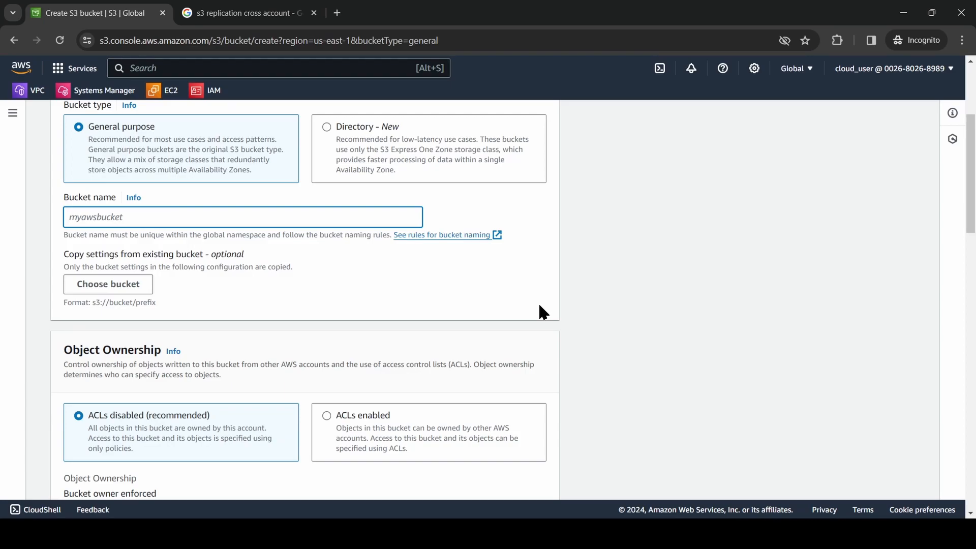
# - Create a general purpose bucket named source-daddy-bucket with Bucket Versioning enabled, and dismiss the success notice
pyautogui.write('source')
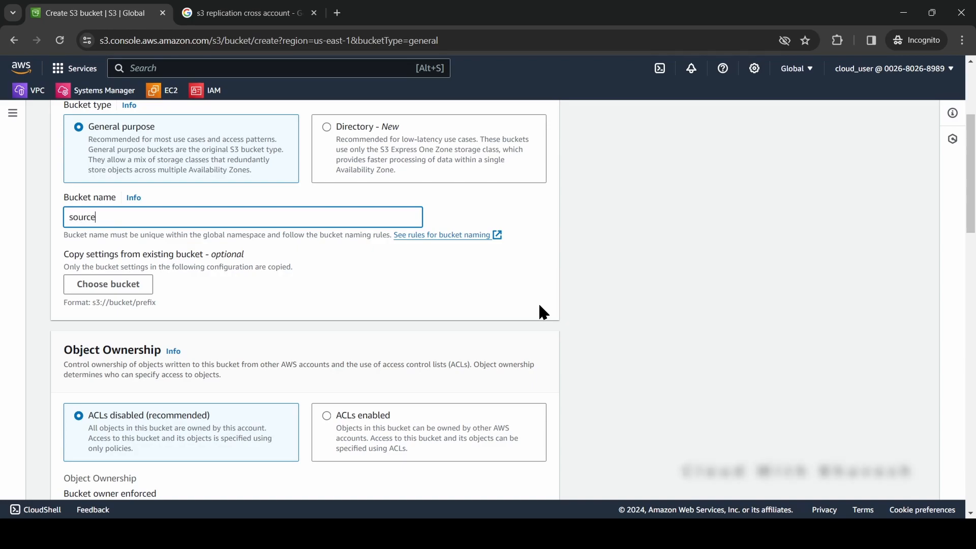
pyautogui.write('-daddy-bucket')
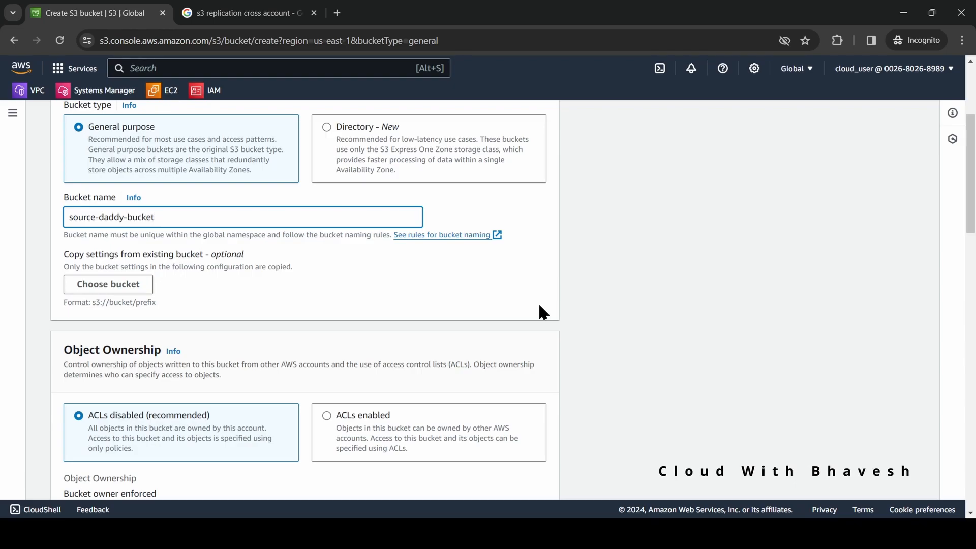
pyautogui.scroll(-1, 438, 366)
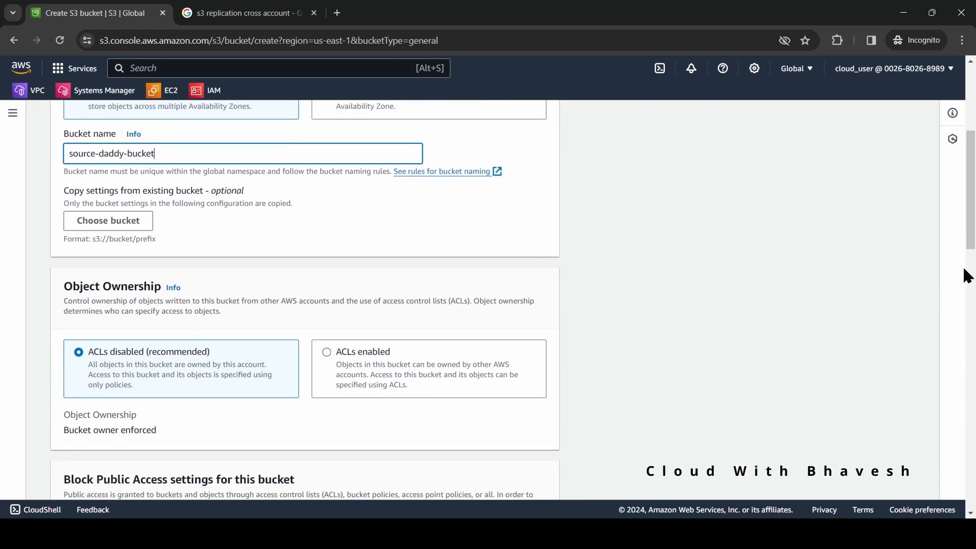
pyautogui.moveTo(968, 217); pyautogui.dragTo(974, 374)
pyautogui.scroll(-1, 969, 259)
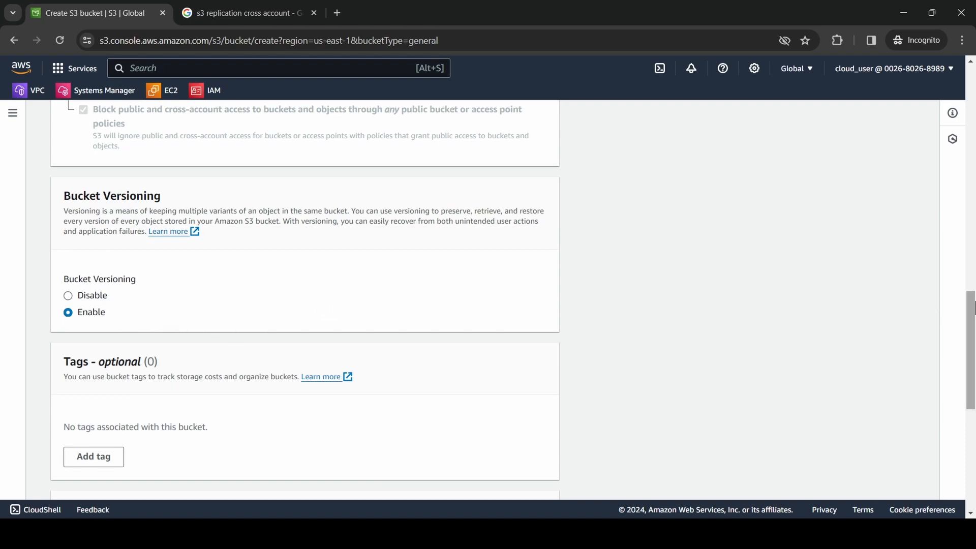
pyautogui.moveTo(973, 306); pyautogui.dragTo(970, 410)
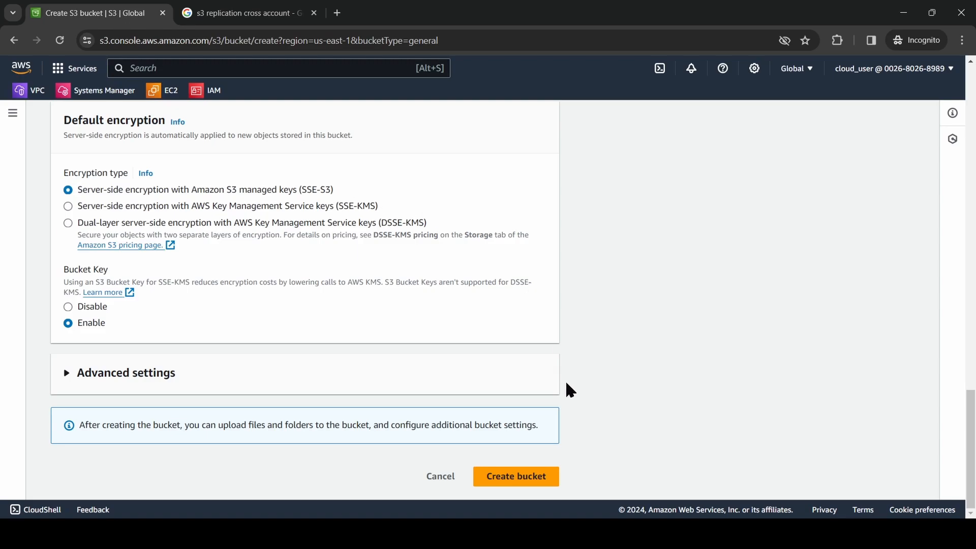
pyautogui.click(542, 481)
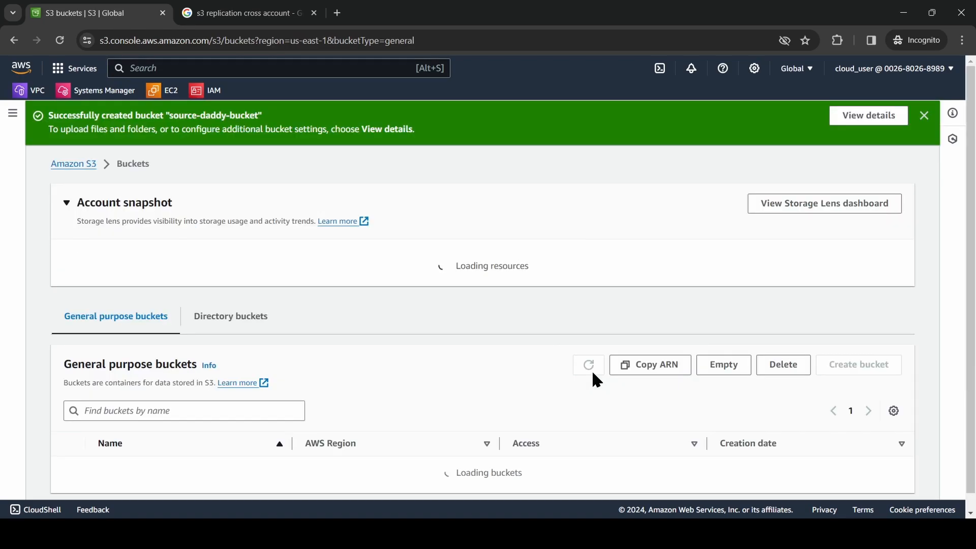
pyautogui.click(923, 116)
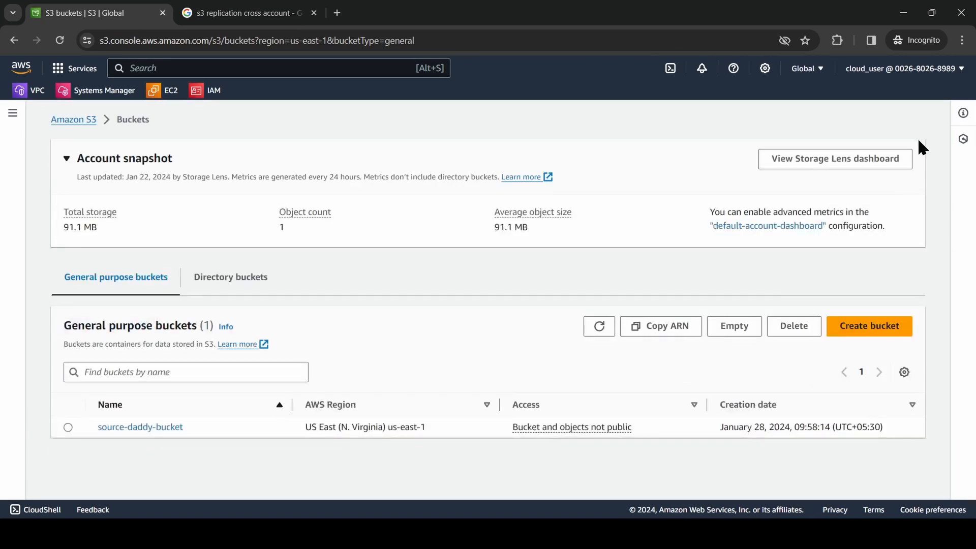
# - Create a second general purpose bucket named destination-mommy-bucket in US East (N. Virginia) us-east-1, and dismiss the success notice
pyautogui.click(848, 330)
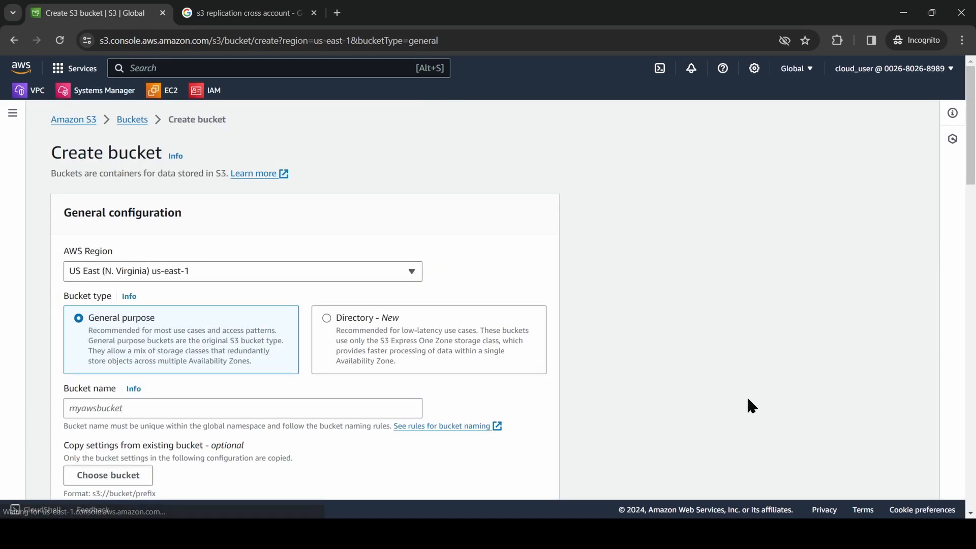
pyautogui.scroll(-4, 676, 254)
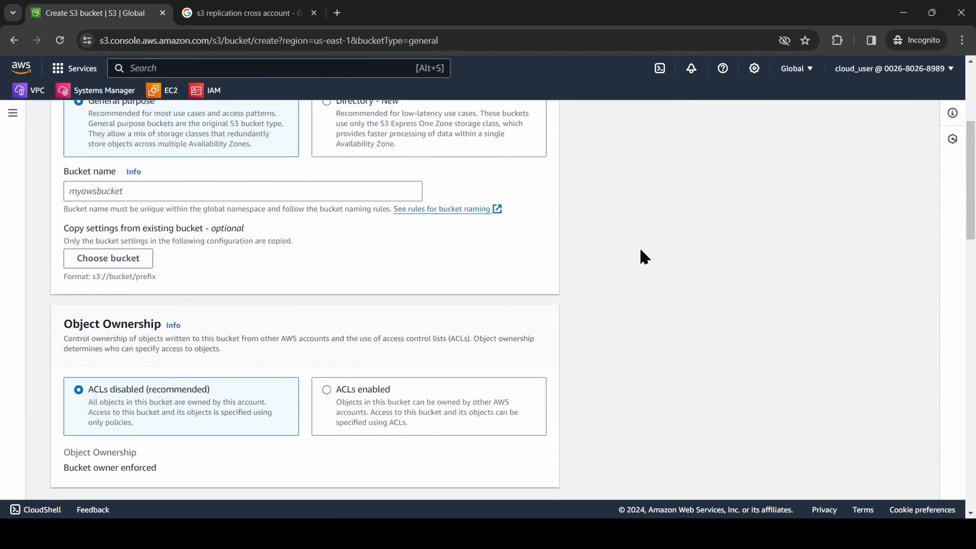
pyautogui.click(373, 196)
pyautogui.write('destination-mommy-bucket')
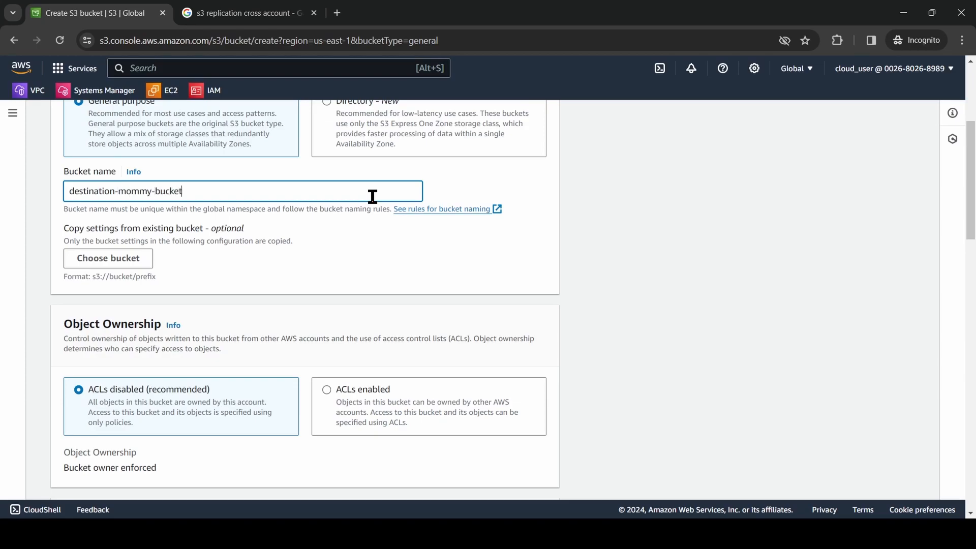
pyautogui.moveTo(972, 181); pyautogui.dragTo(974, 348)
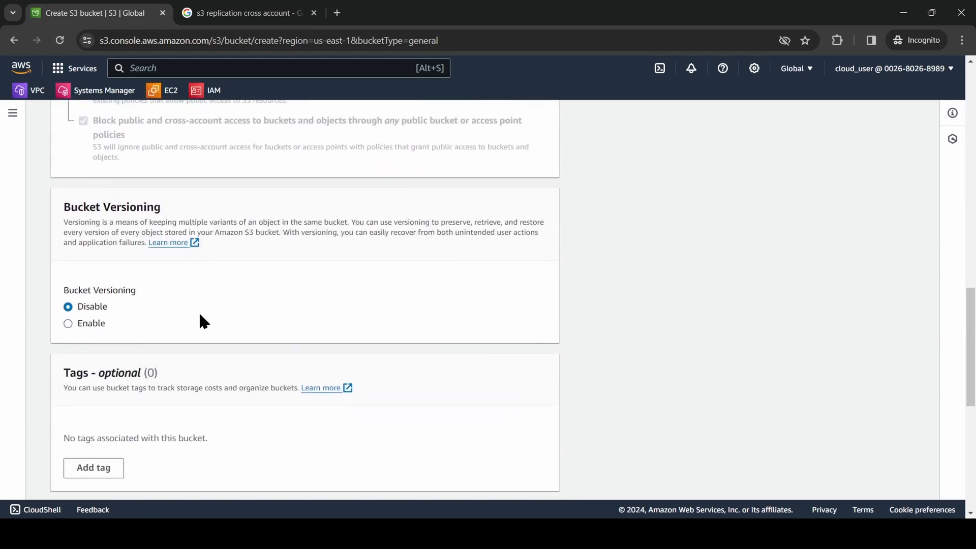
pyautogui.moveTo(969, 303); pyautogui.dragTo(970, 409)
pyautogui.click(549, 480)
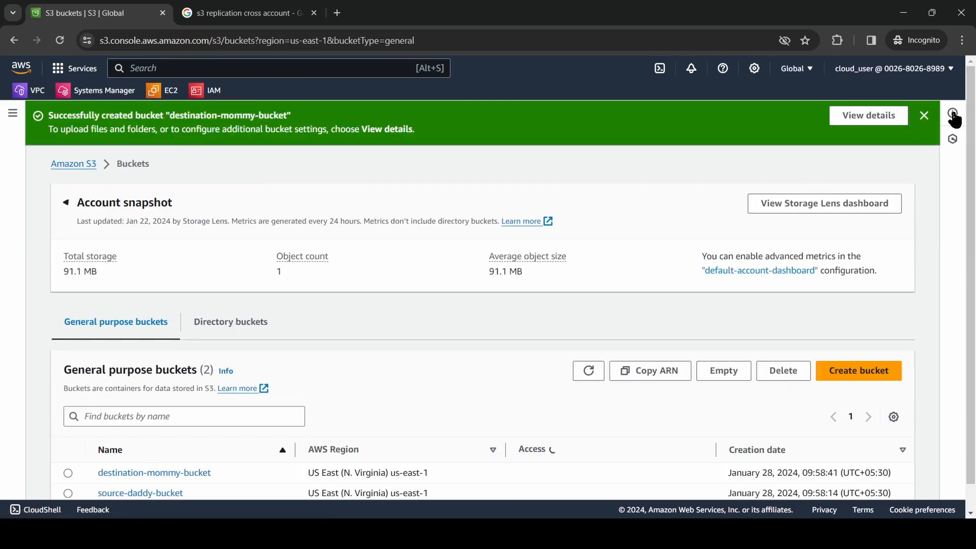
pyautogui.click(935, 115)
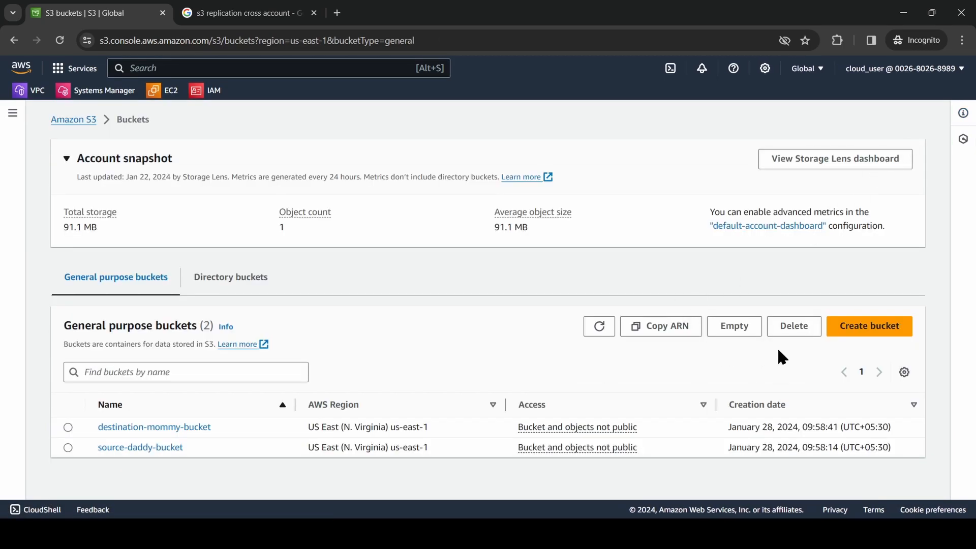
# - Create a third general purpose bucket named temp-bucket-for-future with the default settings, and dismiss the success notice
pyautogui.click(863, 331)
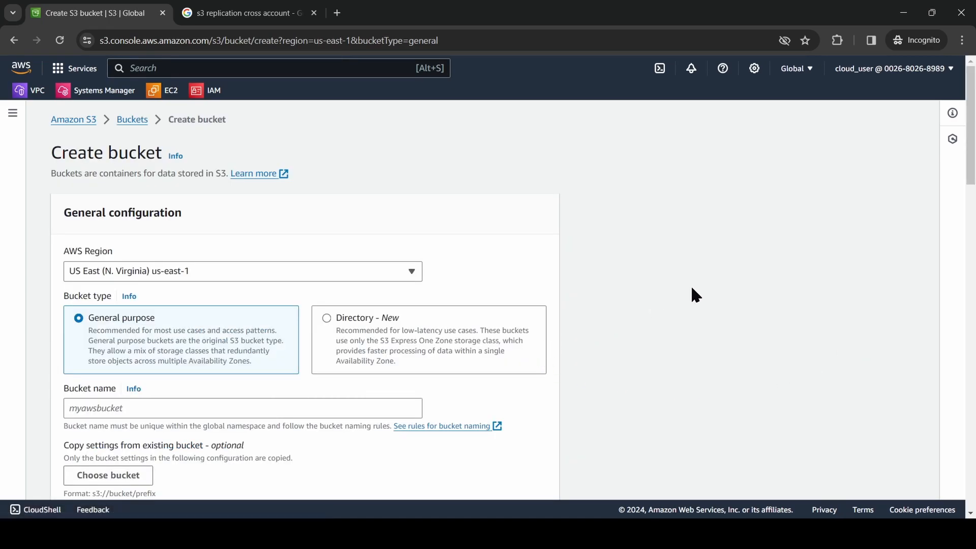
pyautogui.moveTo(970, 142); pyautogui.dragTo(970, 202)
pyautogui.click(393, 173)
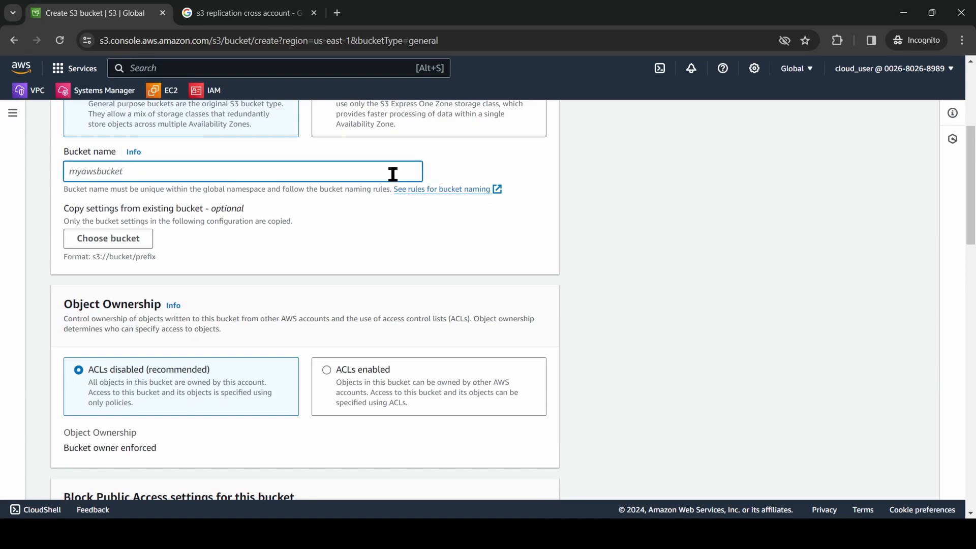
pyautogui.write('temp-bucket-for-future')
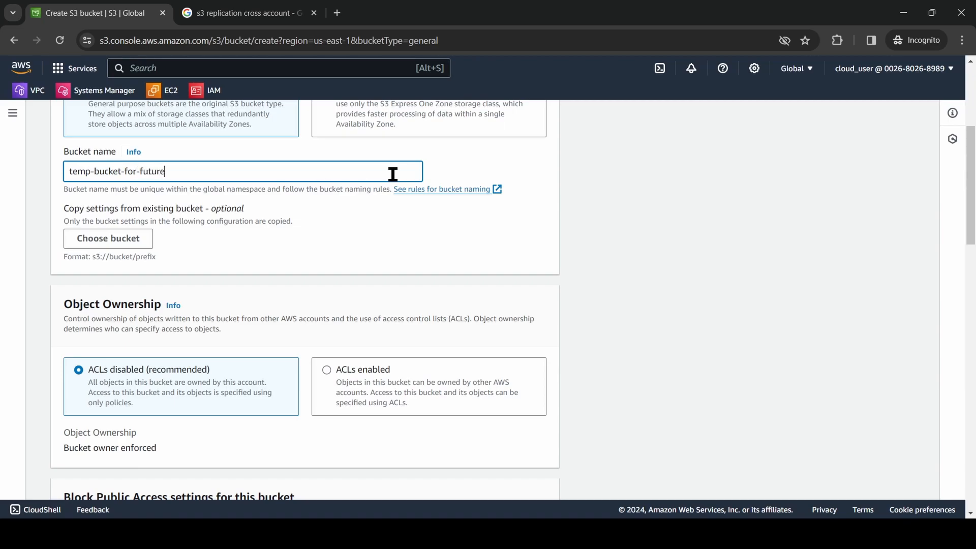
pyautogui.moveTo(973, 213); pyautogui.dragTo(961, 436)
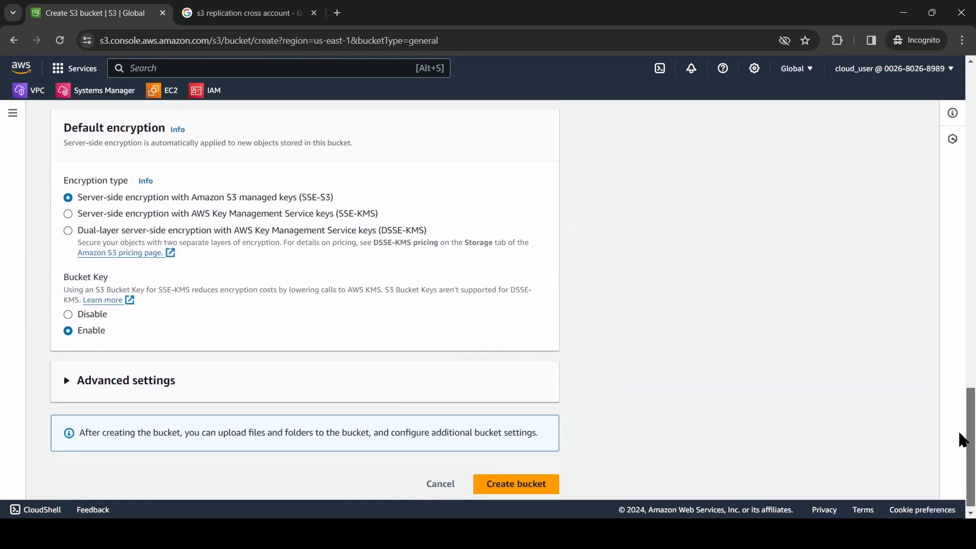
pyautogui.click(556, 480)
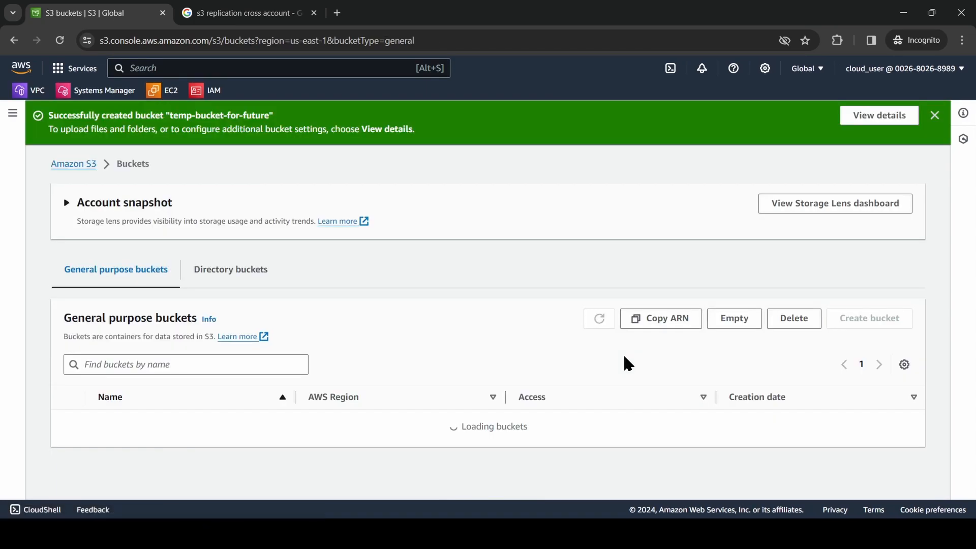
pyautogui.click(935, 115)
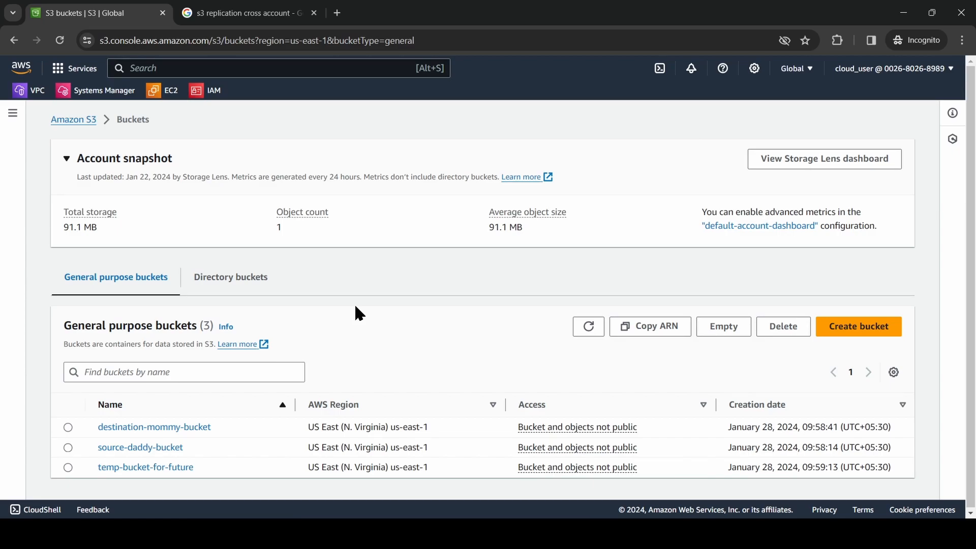
# - Open source-daddy-bucket from the bucket list and duplicate its browser tab
pyautogui.click(172, 449)
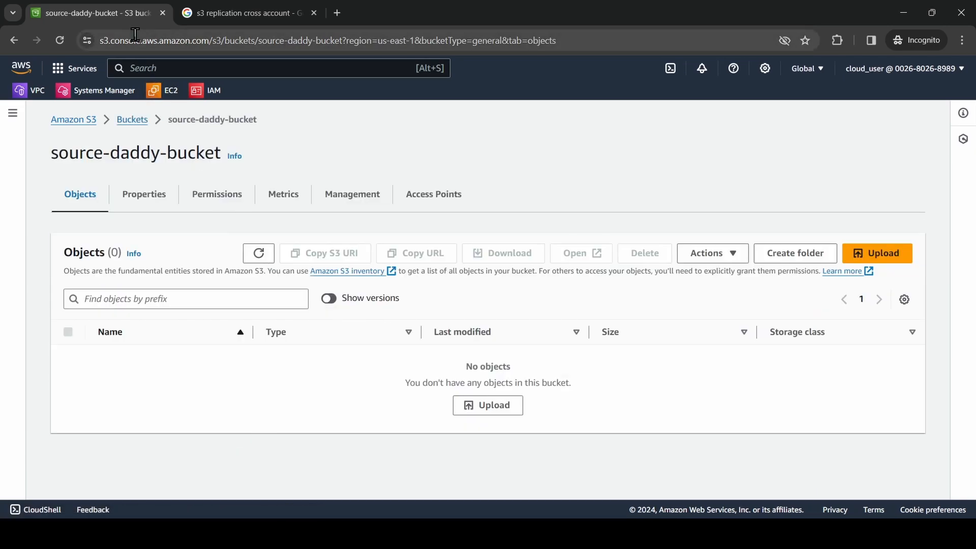
pyautogui.rightClick(117, 15)
pyautogui.click(133, 122)
pyautogui.click(113, 16)
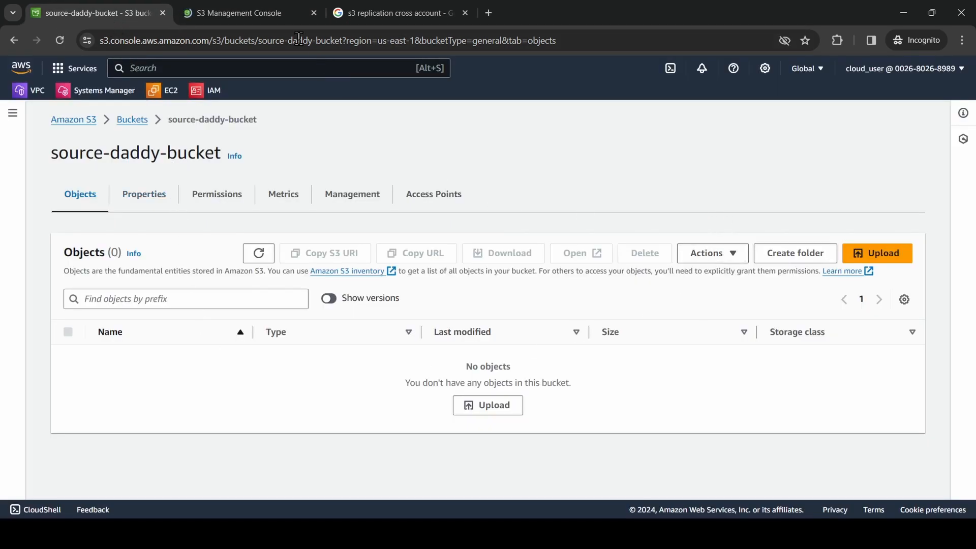
# - Open destination-mommy-bucket in the duplicated browser tab, keeping source-daddy-bucket open in the original one
pyautogui.click(244, 13)
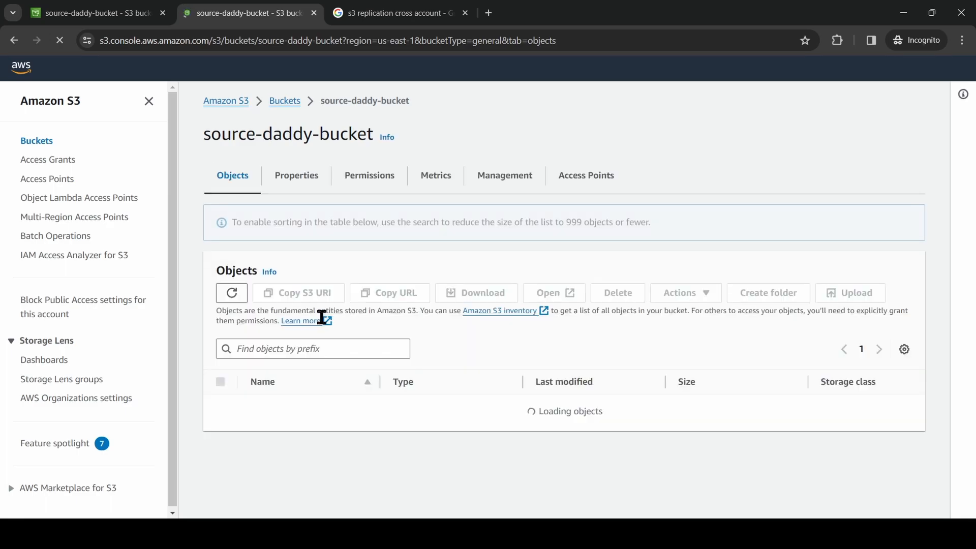
pyautogui.click(290, 101)
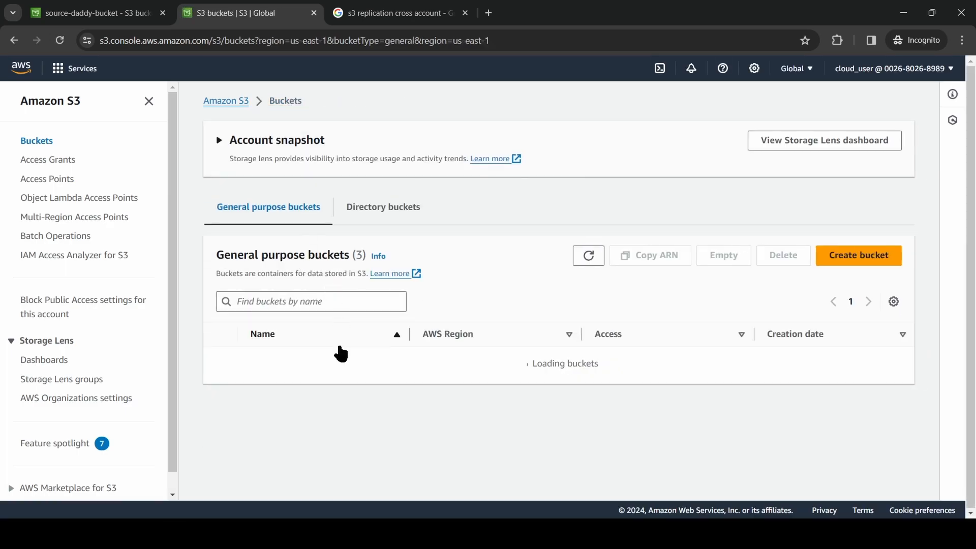
pyautogui.click(149, 121)
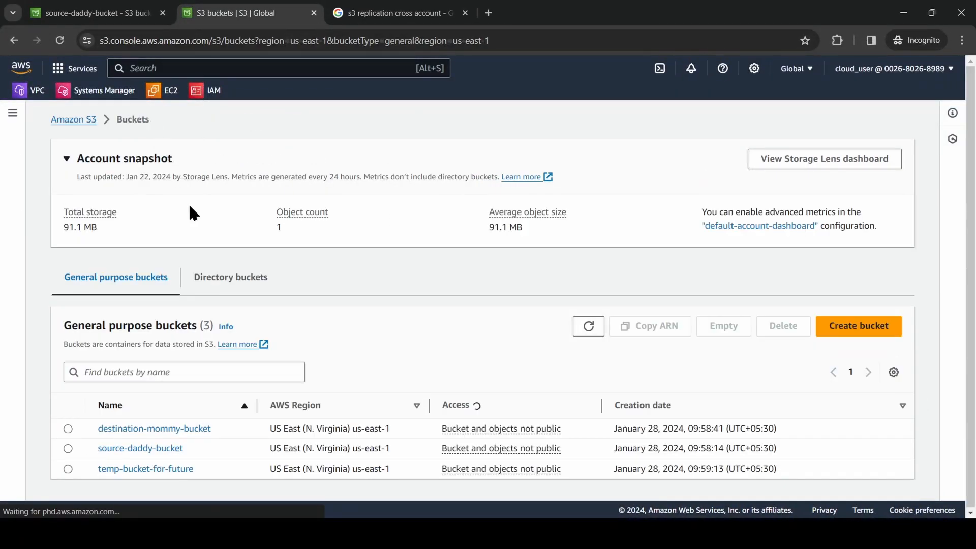
pyautogui.click(170, 429)
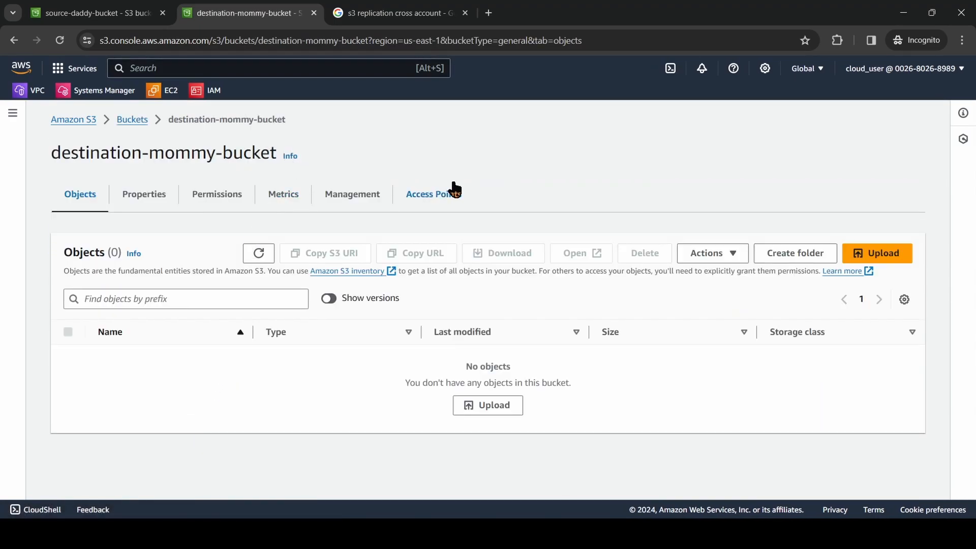
pyautogui.click(95, 15)
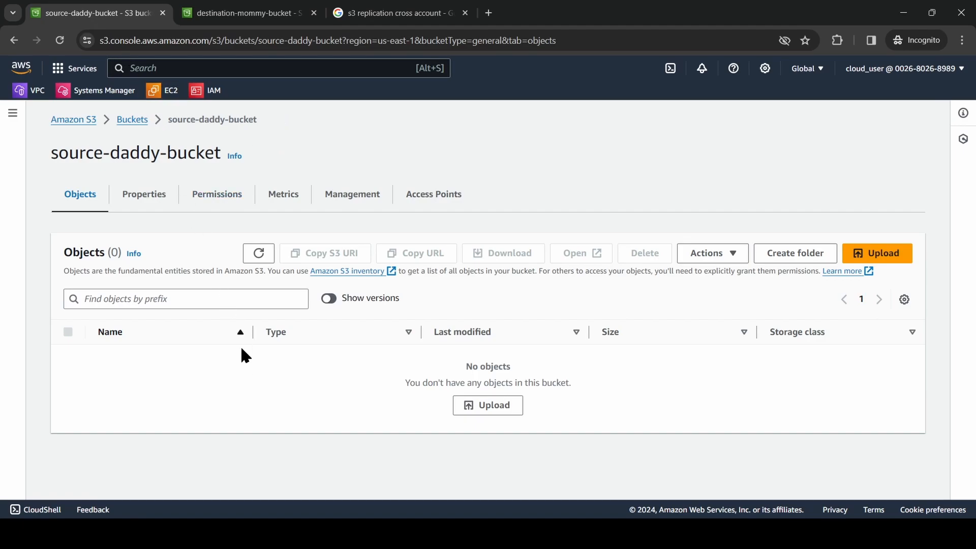
pyautogui.click(209, 13)
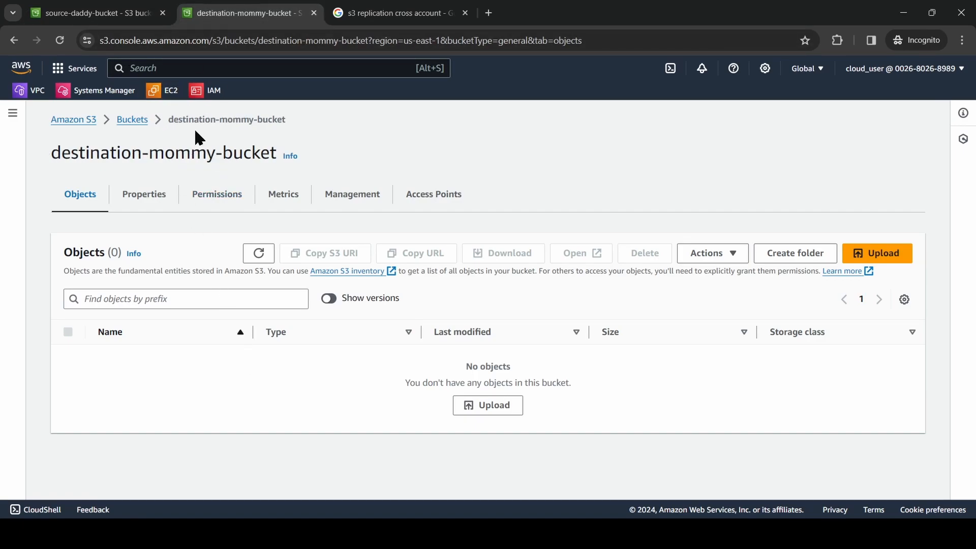
# - Upload the file Demo.py from the VS Code folder to source-daddy-bucket, and close the upload summary
pyautogui.click(130, 14)
pyautogui.click(867, 253)
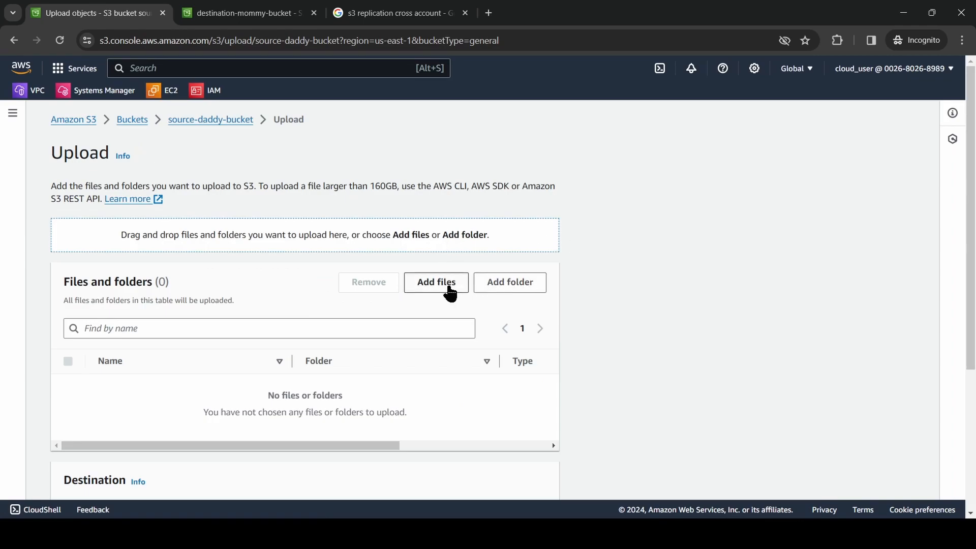
pyautogui.click(459, 285)
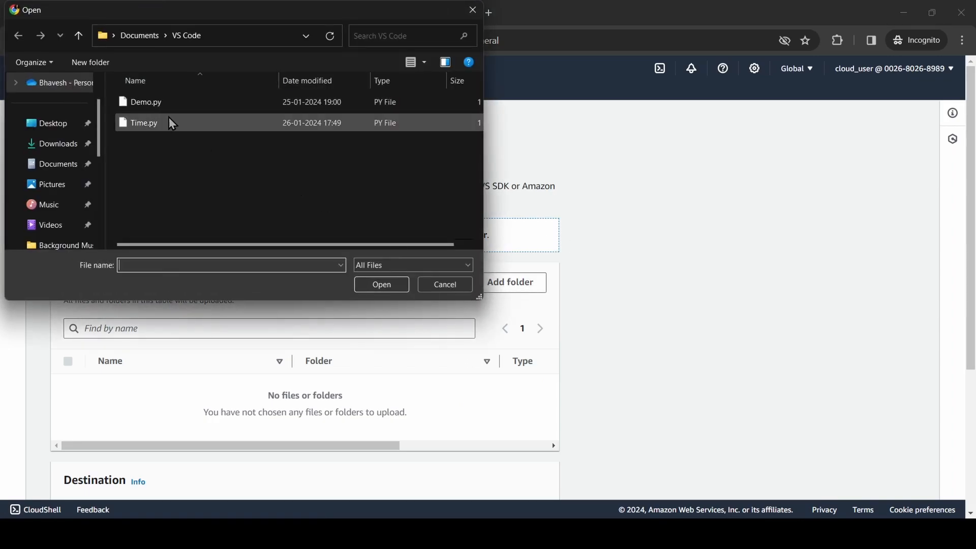
pyautogui.click(168, 113)
pyautogui.click(359, 283)
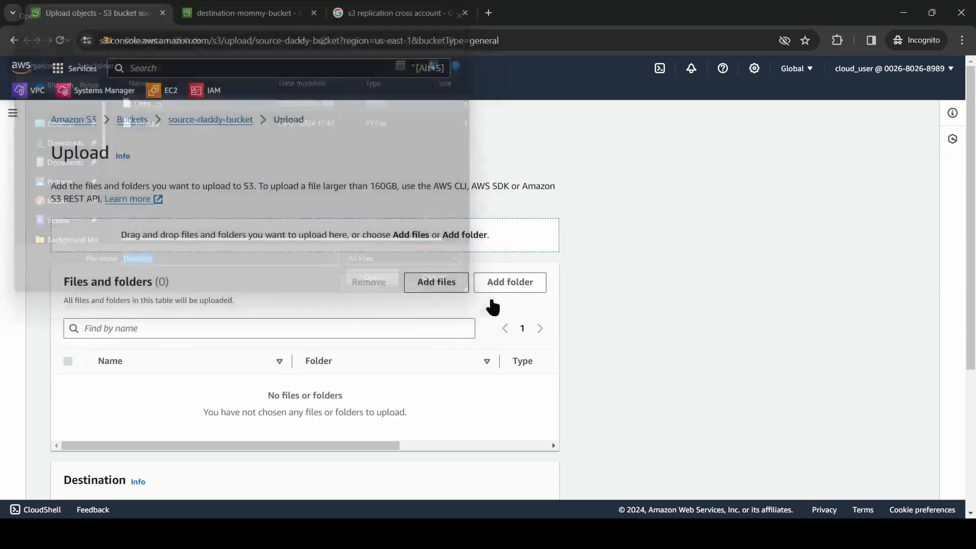
pyautogui.moveTo(971, 175); pyautogui.dragTo(972, 356)
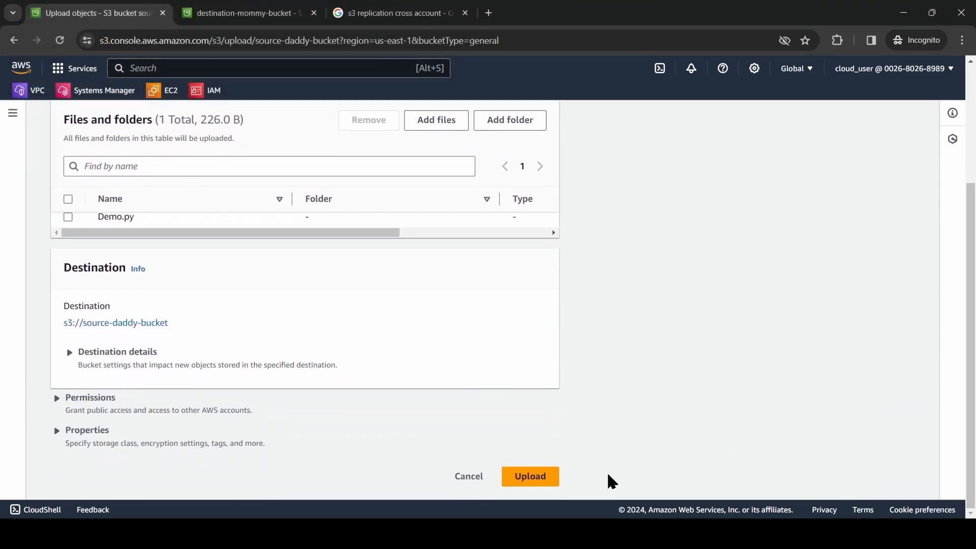
pyautogui.click(541, 481)
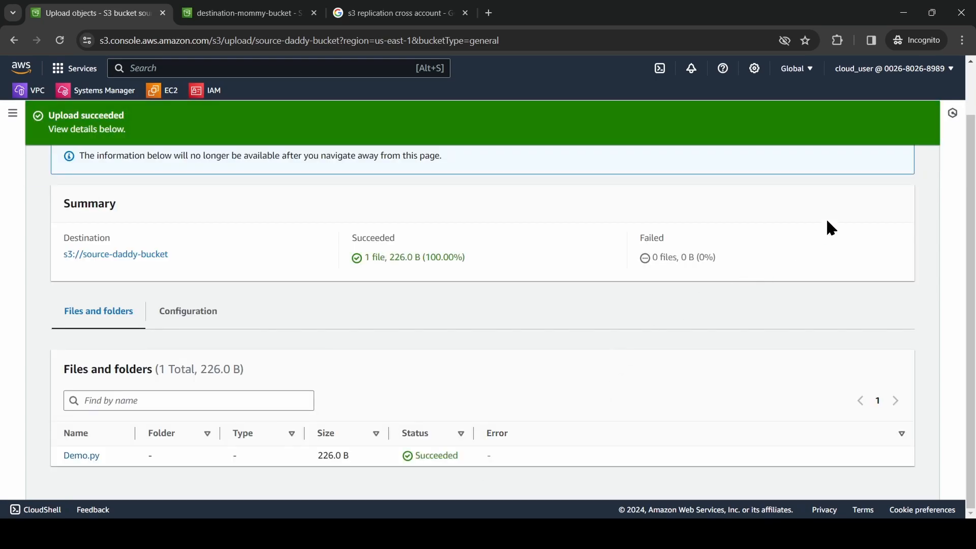
pyautogui.scroll(2, 854, 183)
pyautogui.click(905, 173)
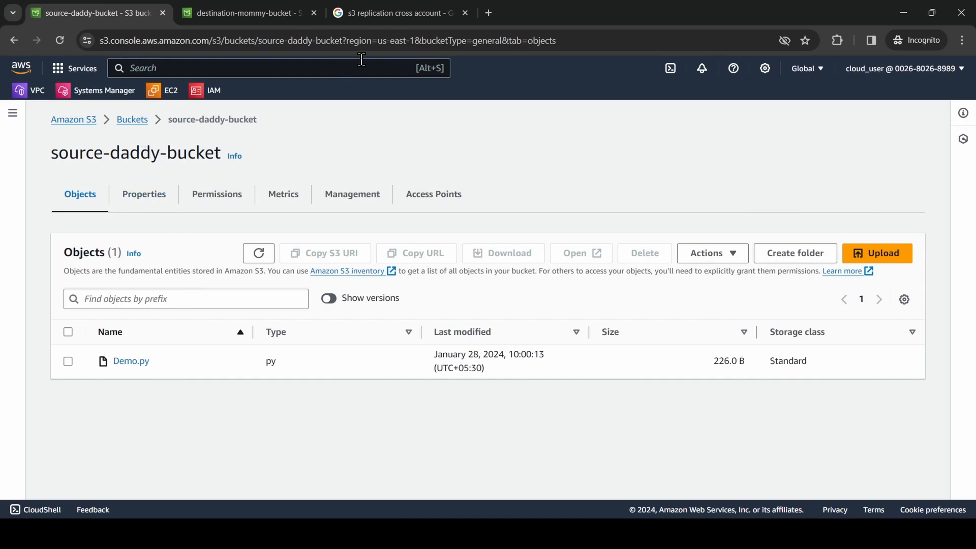
# - Refresh the object list of destination-mommy-bucket to check for the uploaded file, and return to source-daddy-bucket
pyautogui.click(275, 17)
pyautogui.click(258, 253)
pyautogui.click(263, 262)
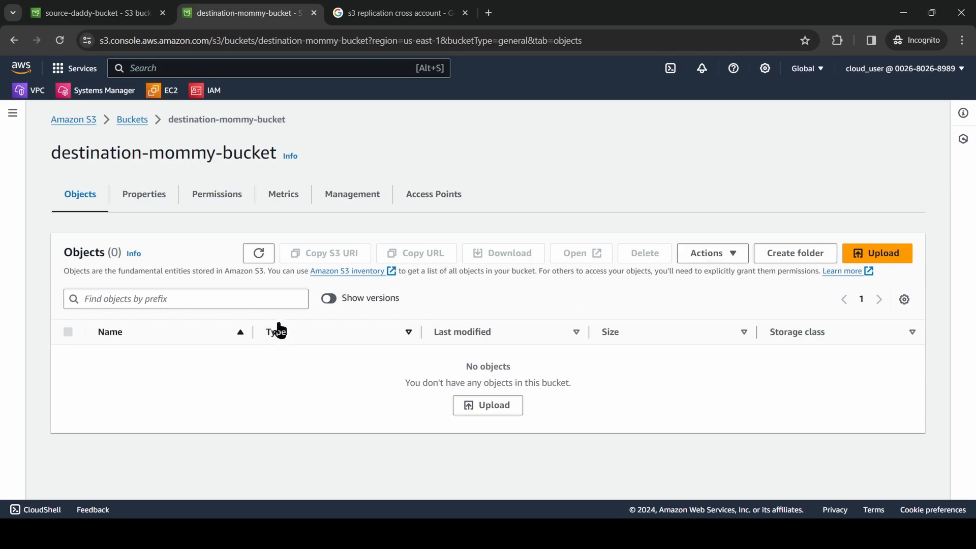
pyautogui.click(262, 258)
pyautogui.hotkey('ctrl', 'shift', 'Tab')
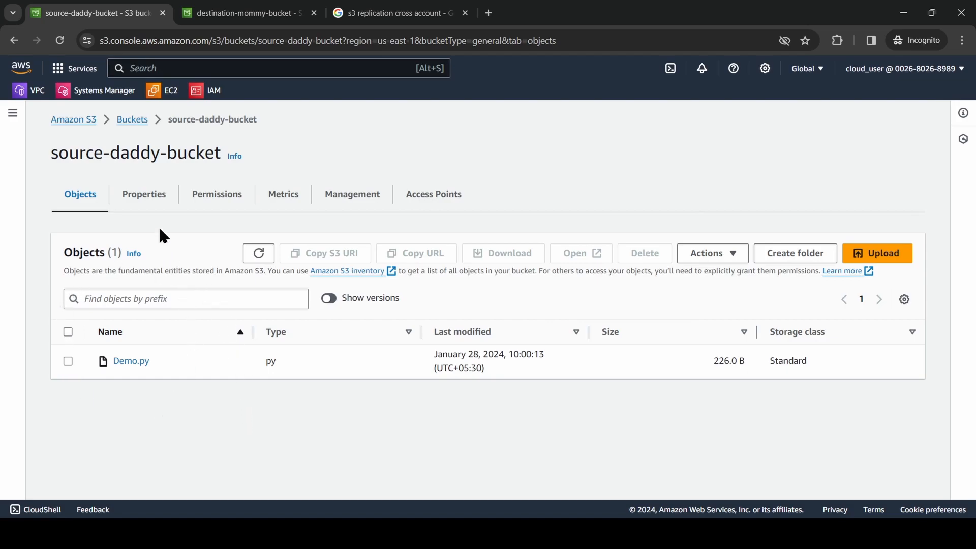
# - Compare the object lists of source-daddy-bucket and destination-mommy-bucket, ending on source-daddy-bucket
pyautogui.click(212, 14)
pyautogui.moveTo(150, 153); pyautogui.dragTo(216, 152)
pyautogui.click(258, 152)
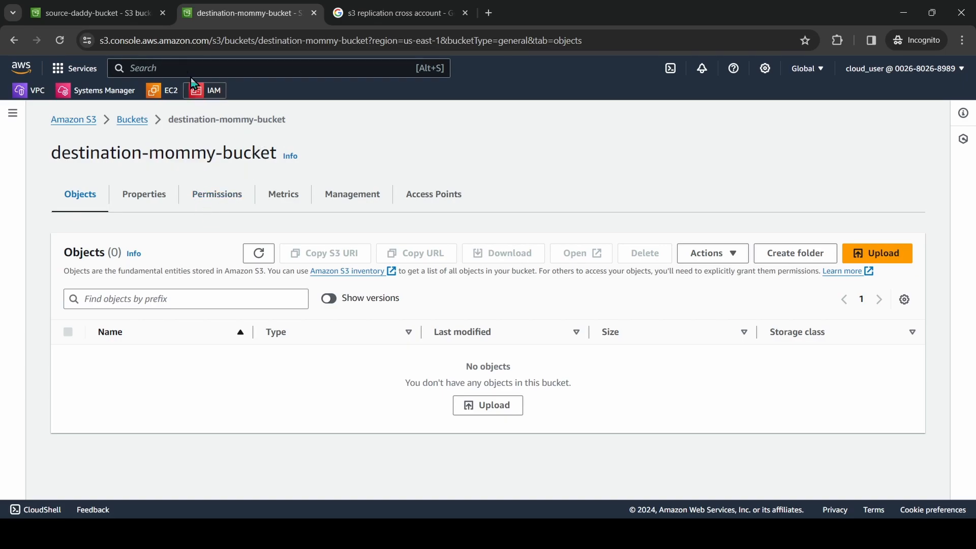
pyautogui.click(141, 20)
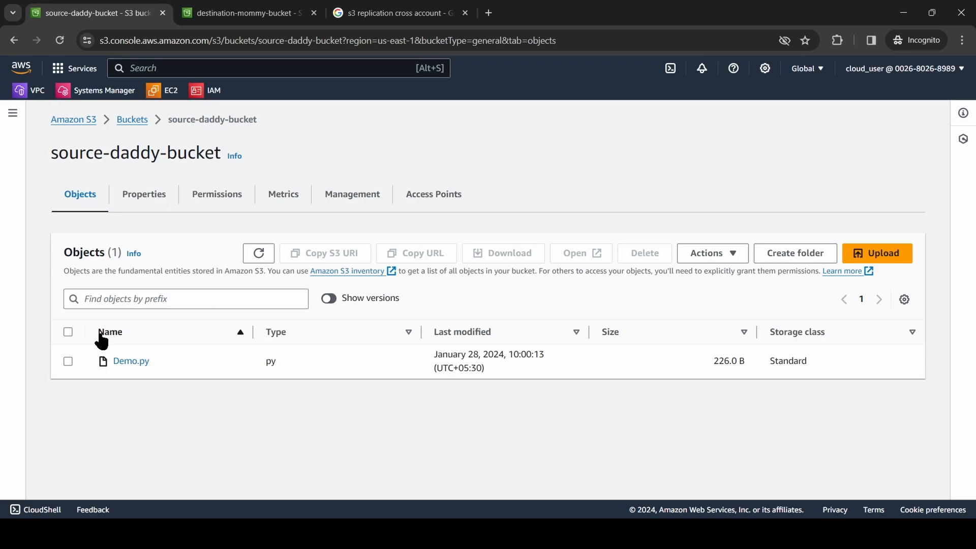
pyautogui.click(225, 21)
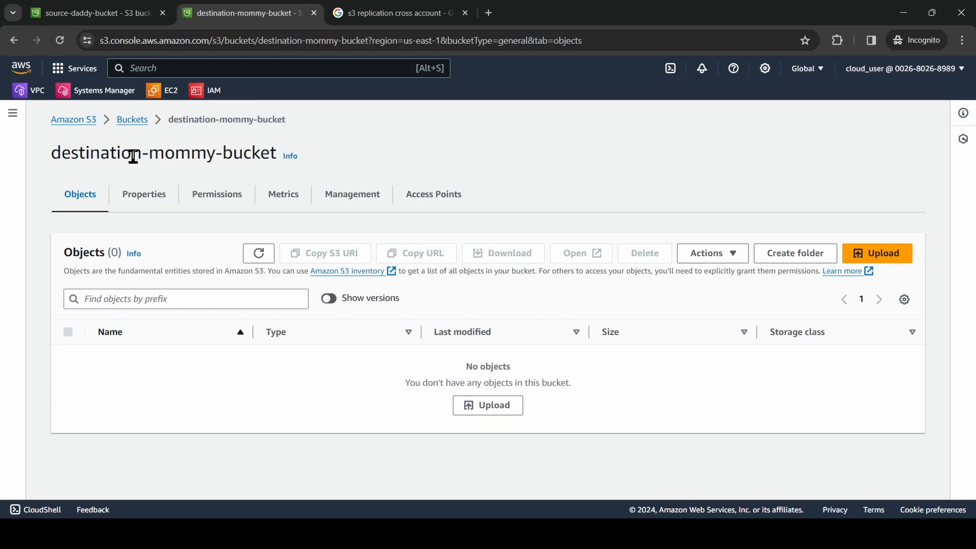
pyautogui.click(131, 18)
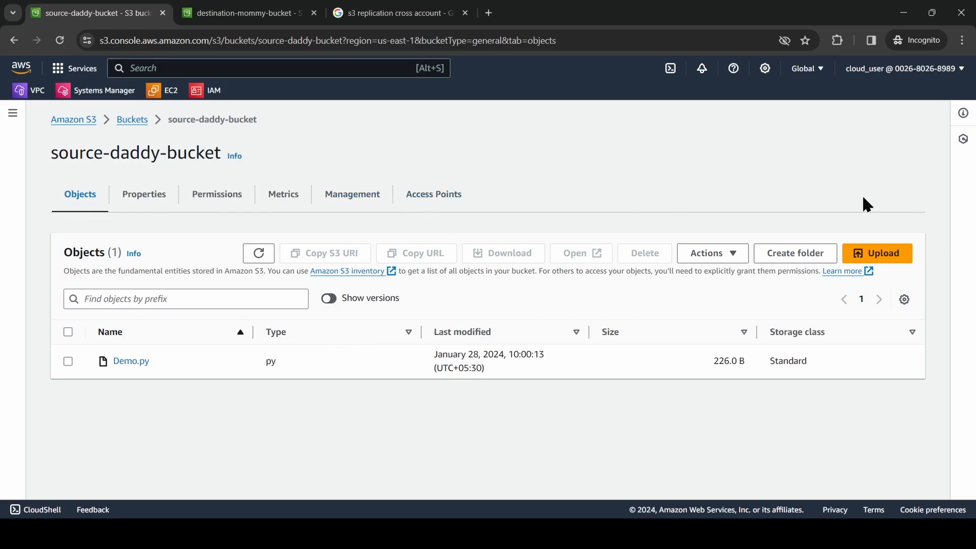
pyautogui.click(249, 14)
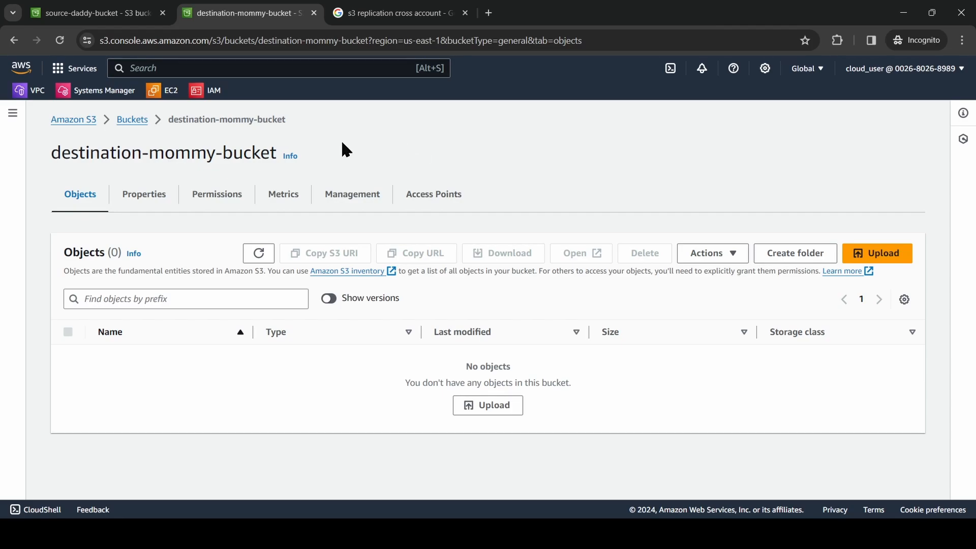
pyautogui.click(91, 12)
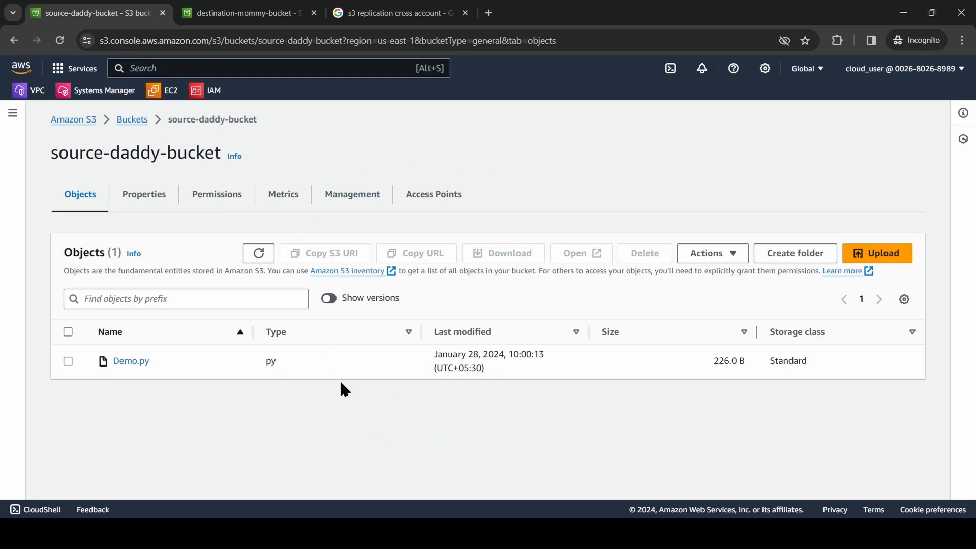
pyautogui.click(265, 16)
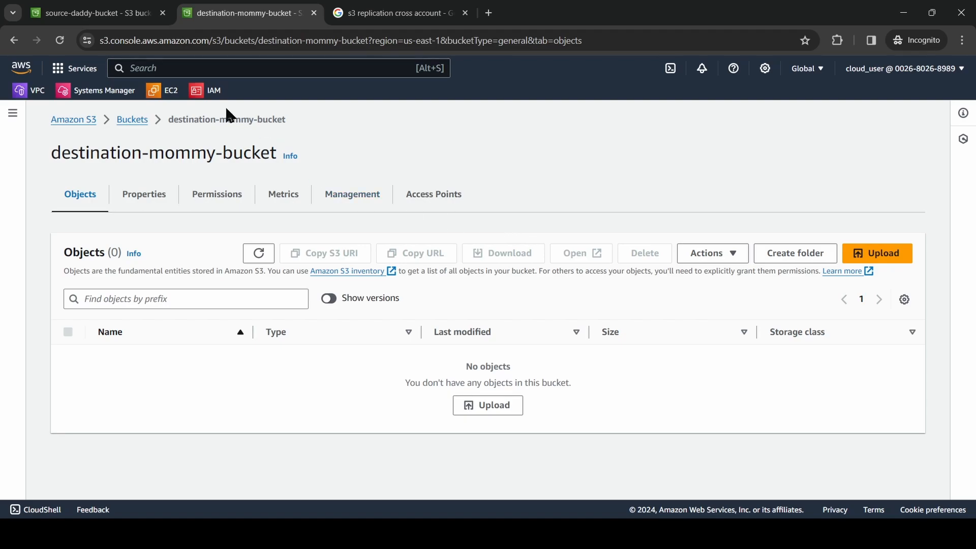
pyautogui.click(126, 14)
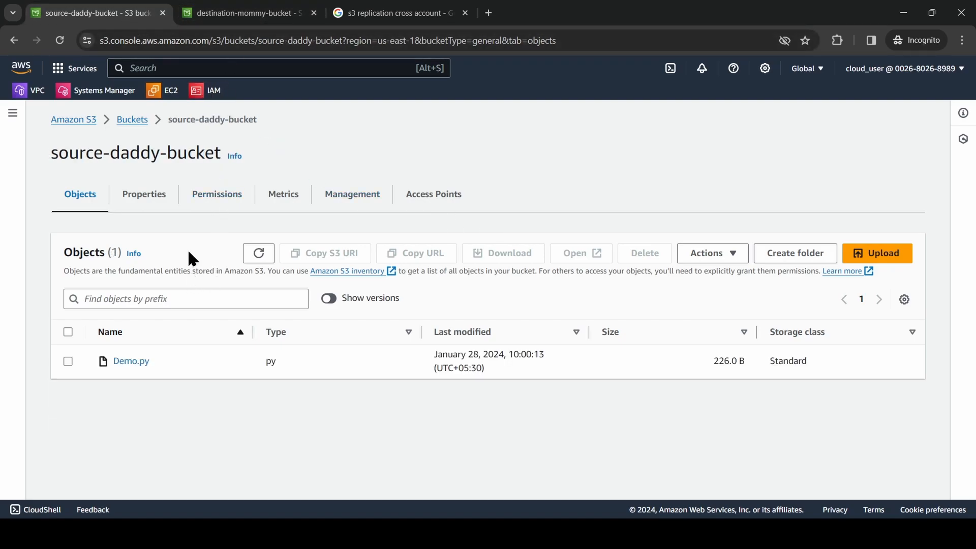
pyautogui.click(223, 22)
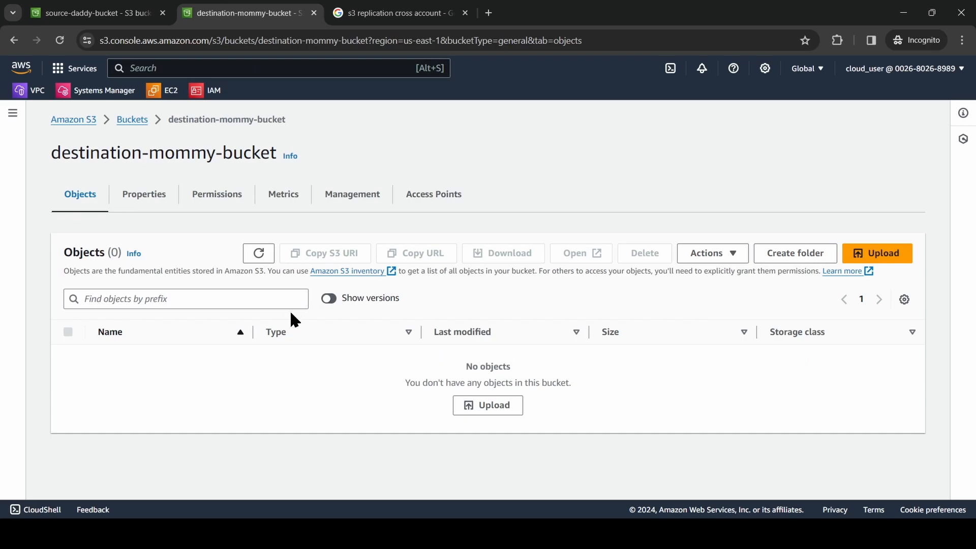
pyautogui.click(130, 14)
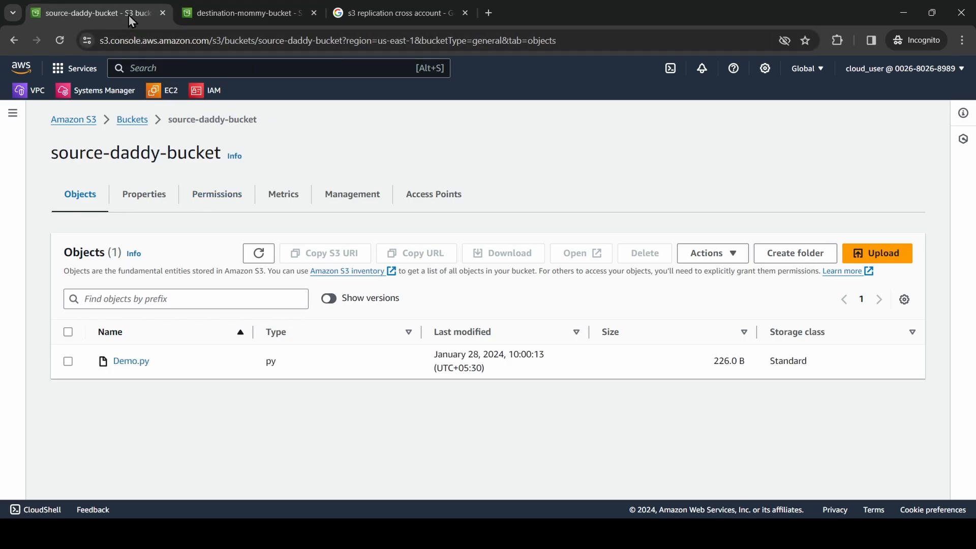
pyautogui.click(223, 13)
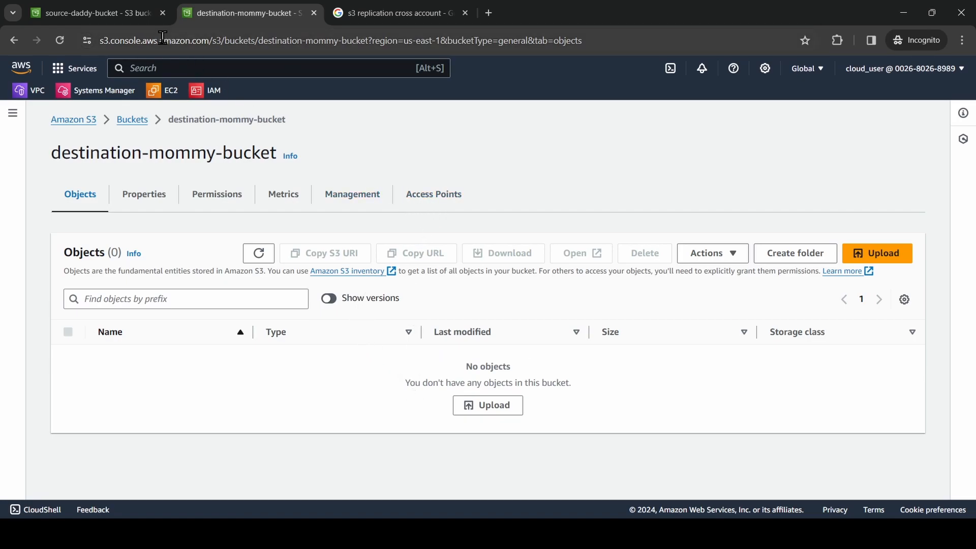
pyautogui.click(135, 13)
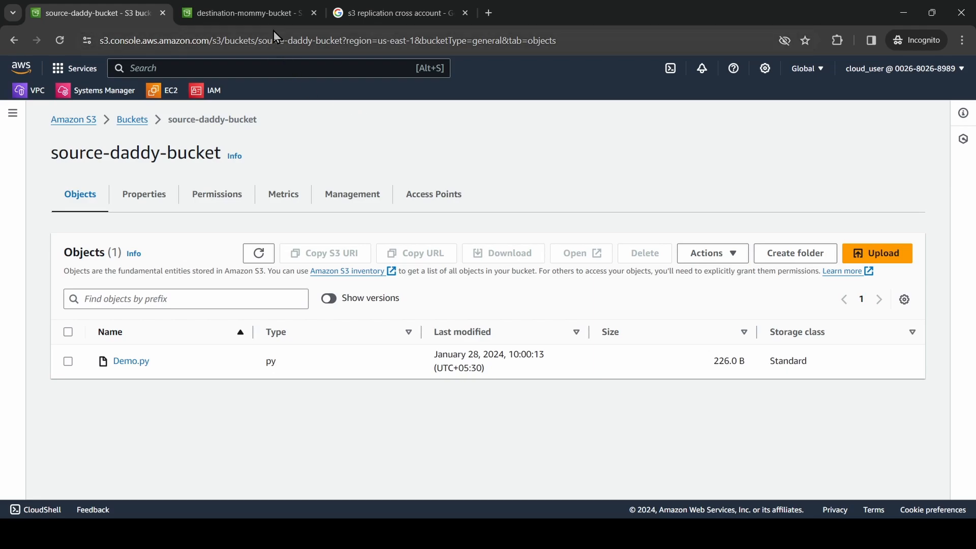
pyautogui.click(261, 14)
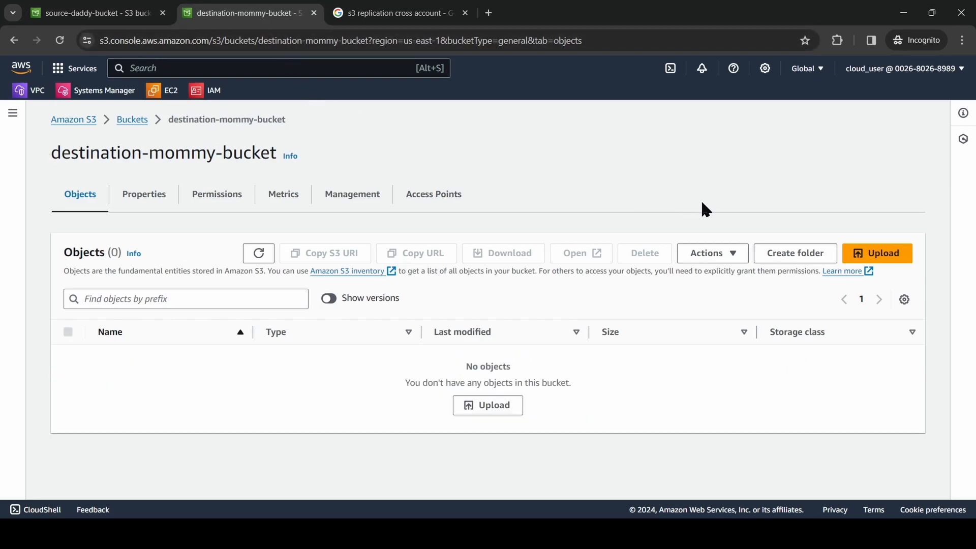
pyautogui.hotkey('ctrl', 'shift', 'Tab')
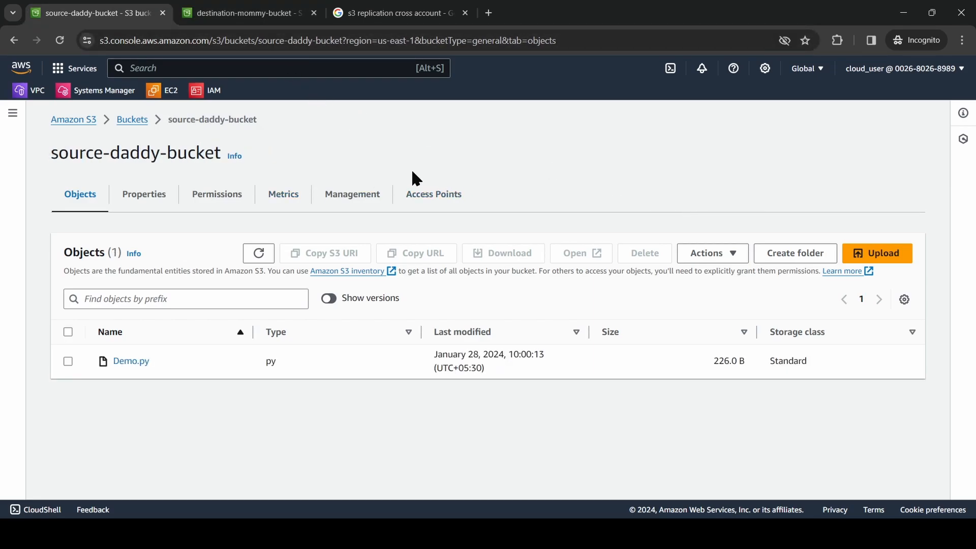
# - Reopen source-daddy-bucket from the bucket list and display its management settings
pyautogui.click(349, 198)
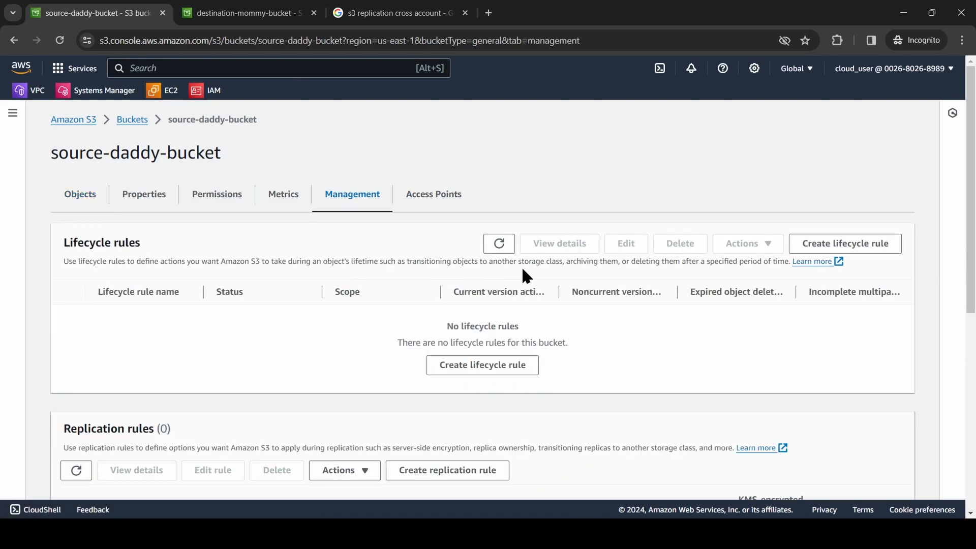
pyautogui.click(128, 121)
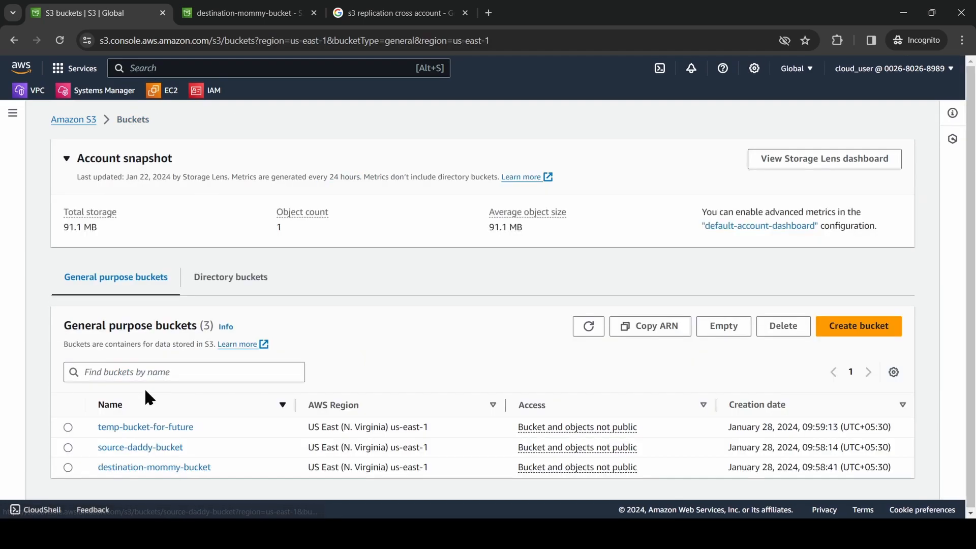
pyautogui.click(133, 449)
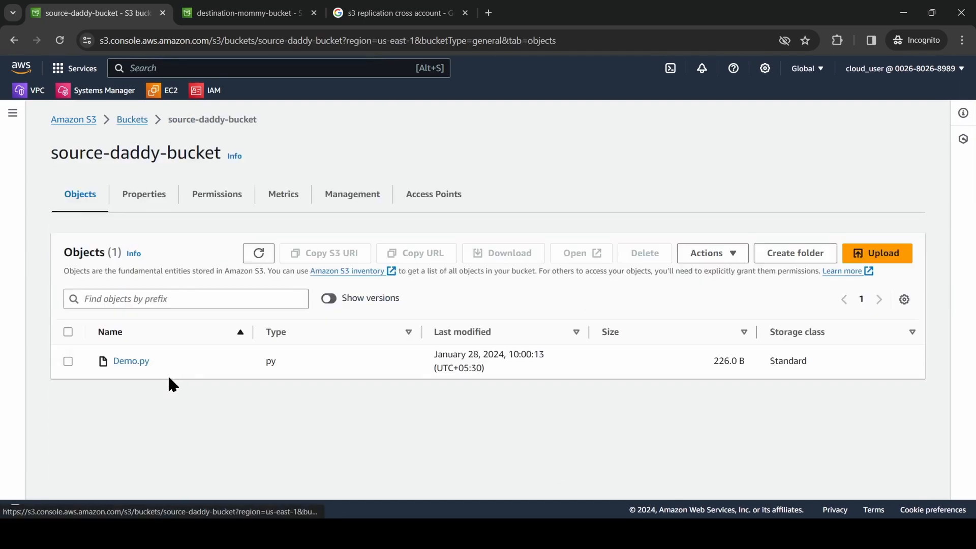
pyautogui.click(367, 204)
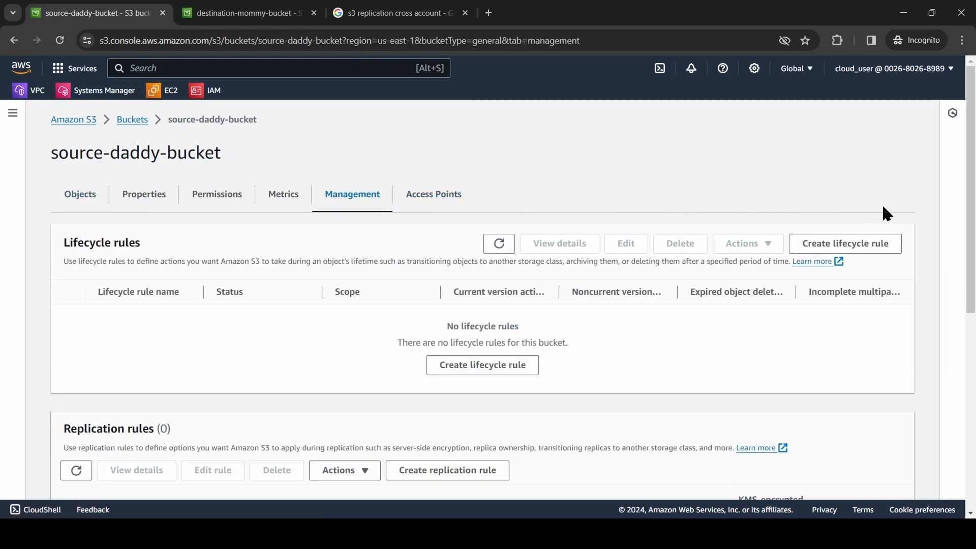
# - Start a new replication rule for source-daddy-bucket and name it Demo-replication-rule
pyautogui.scroll(-3, 961, 176)
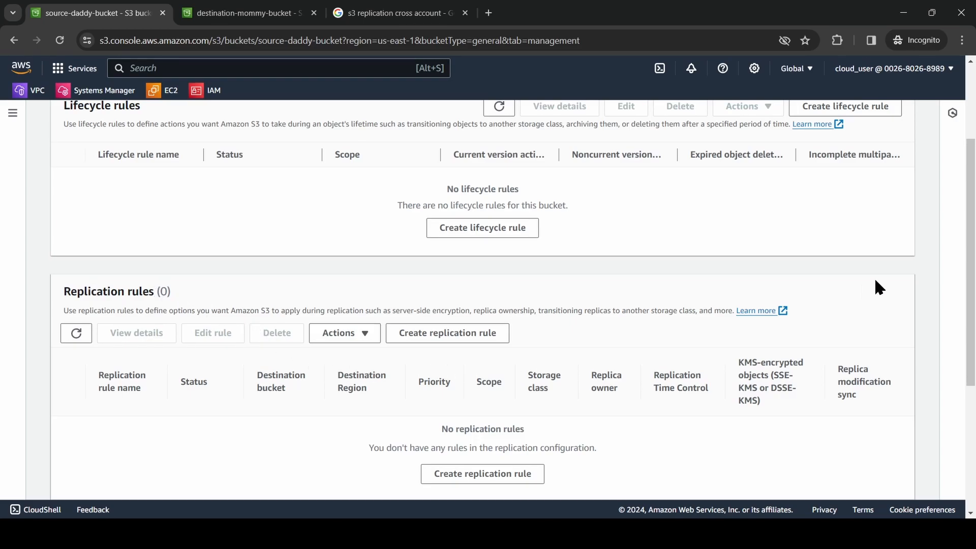
pyautogui.scroll(-1, 875, 290)
pyautogui.scroll(2, 921, 305)
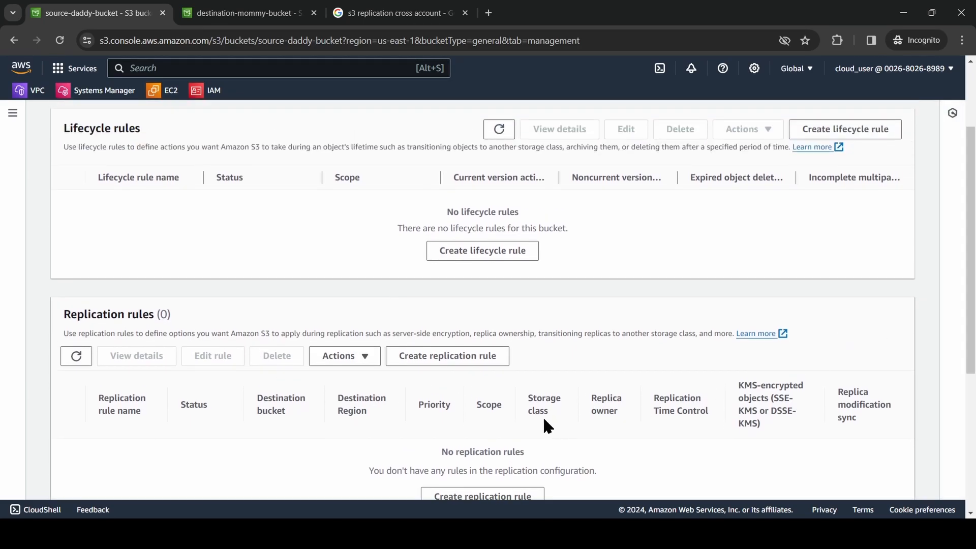
pyautogui.scroll(-2, 540, 416)
pyautogui.click(448, 301)
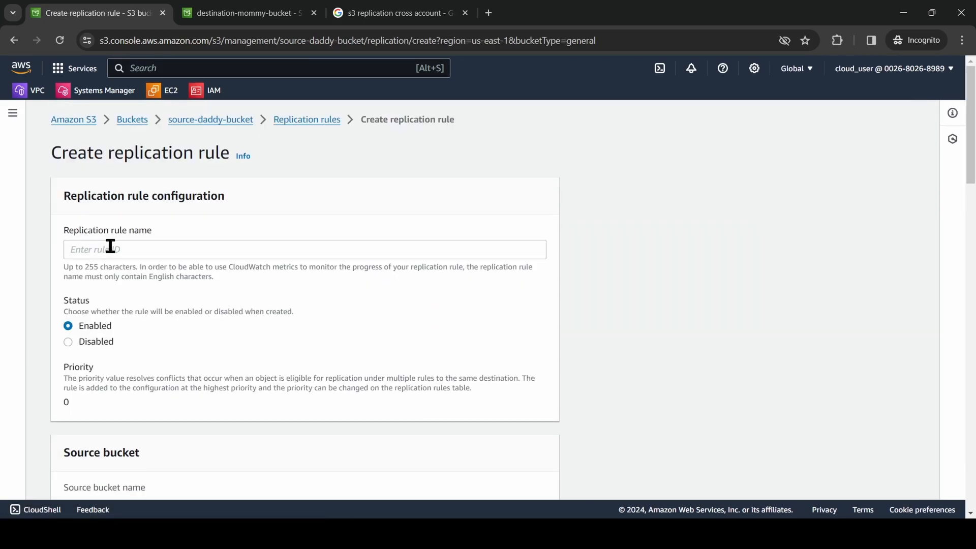
pyautogui.click(169, 250)
pyautogui.write('Demo')
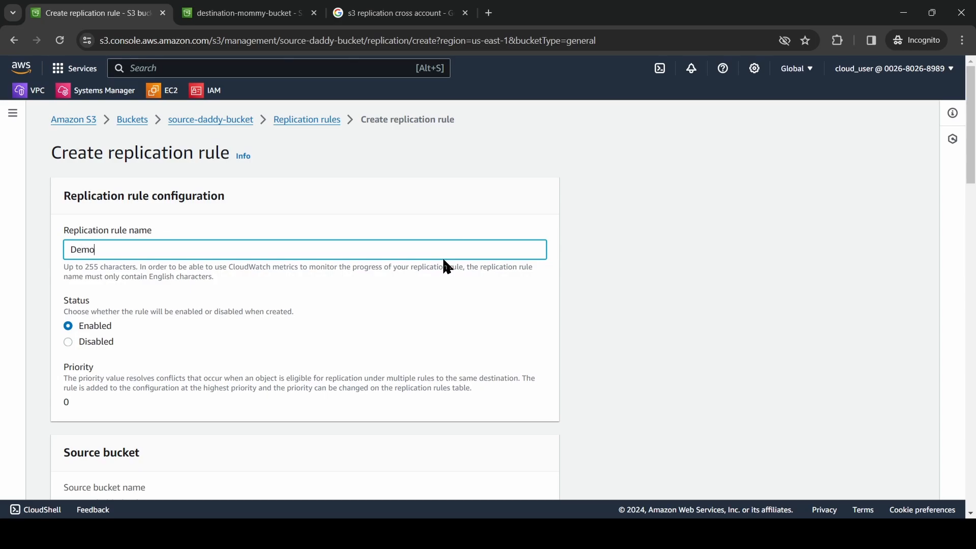
pyautogui.write('-replication-rule')
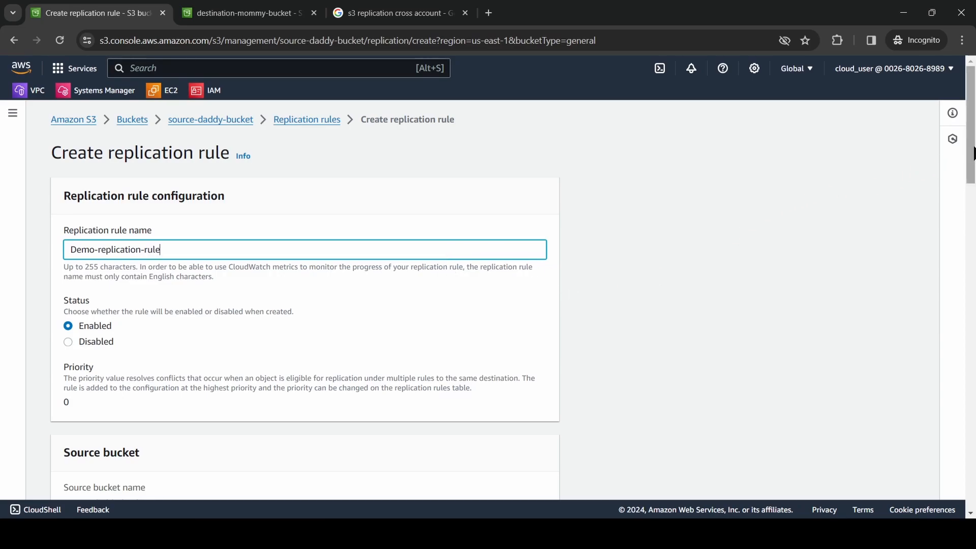
# - Set the replication rule's scope to apply to all objects in source-daddy-bucket
pyautogui.scroll(-2, 767, 213)
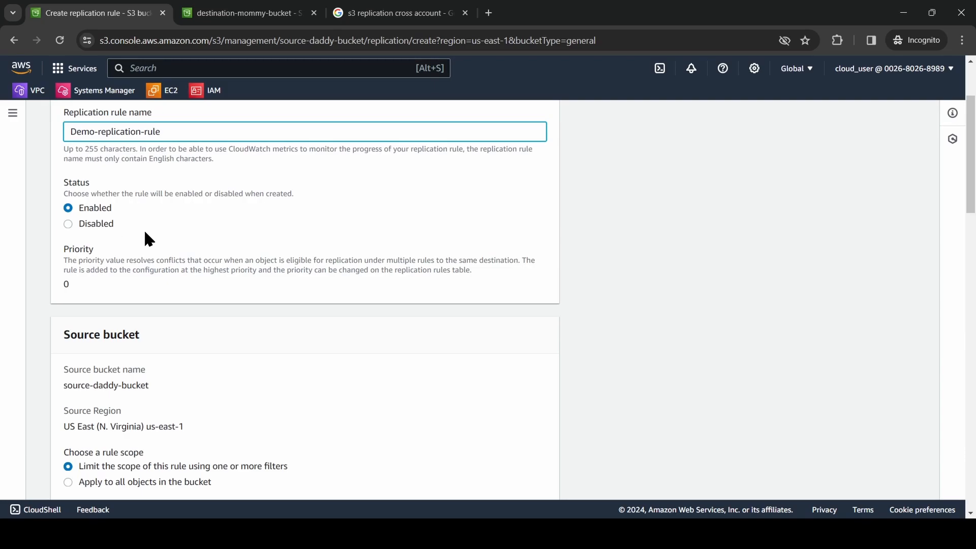
pyautogui.moveTo(970, 183); pyautogui.dragTo(969, 239)
pyautogui.moveTo(63, 168); pyautogui.dragTo(147, 172)
pyautogui.click(237, 188)
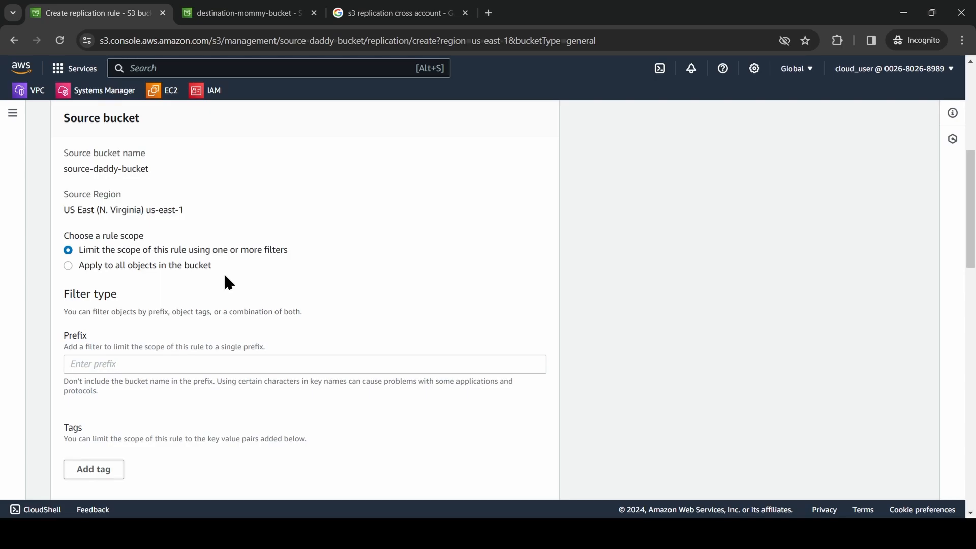
pyautogui.click(202, 265)
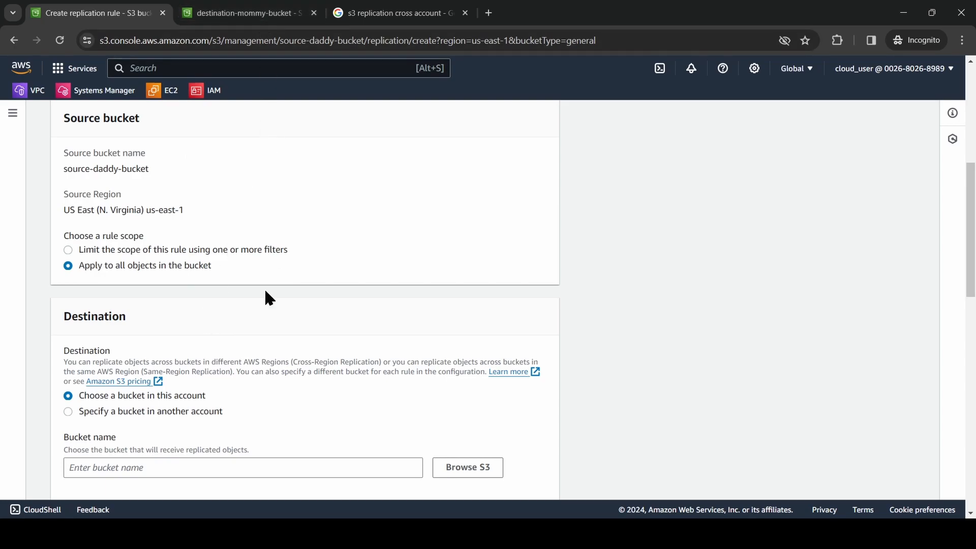
# - Try the destination option for a bucket in another account, checking its account ID and bucket name fields
pyautogui.moveTo(971, 207); pyautogui.dragTo(972, 248)
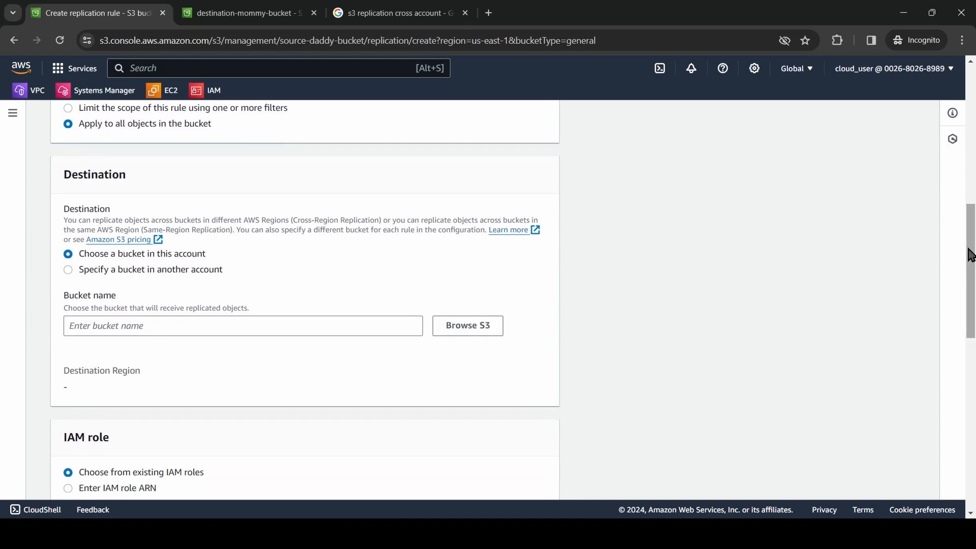
pyautogui.click(203, 277)
pyautogui.scroll(1, 188, 331)
pyautogui.click(179, 376)
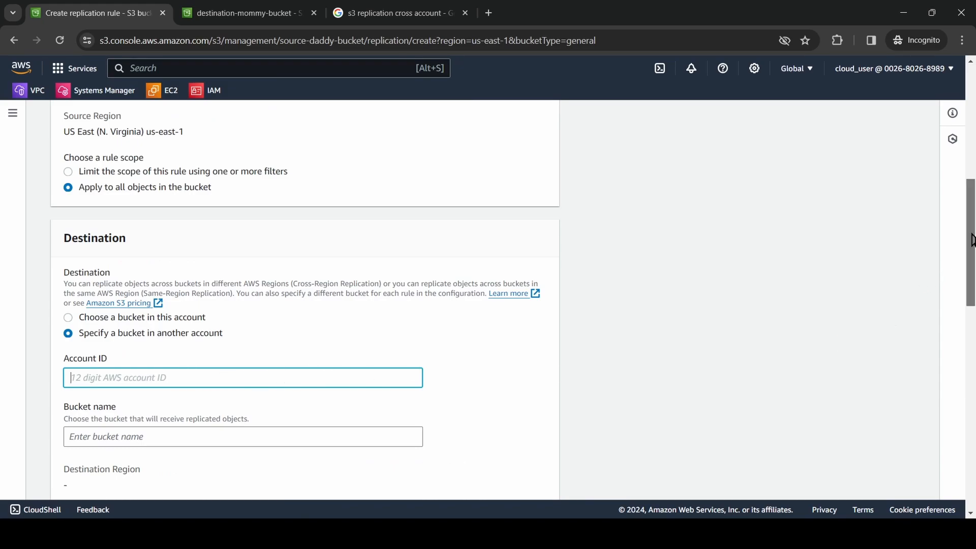
pyautogui.scroll(-2, 971, 239)
pyautogui.click(184, 324)
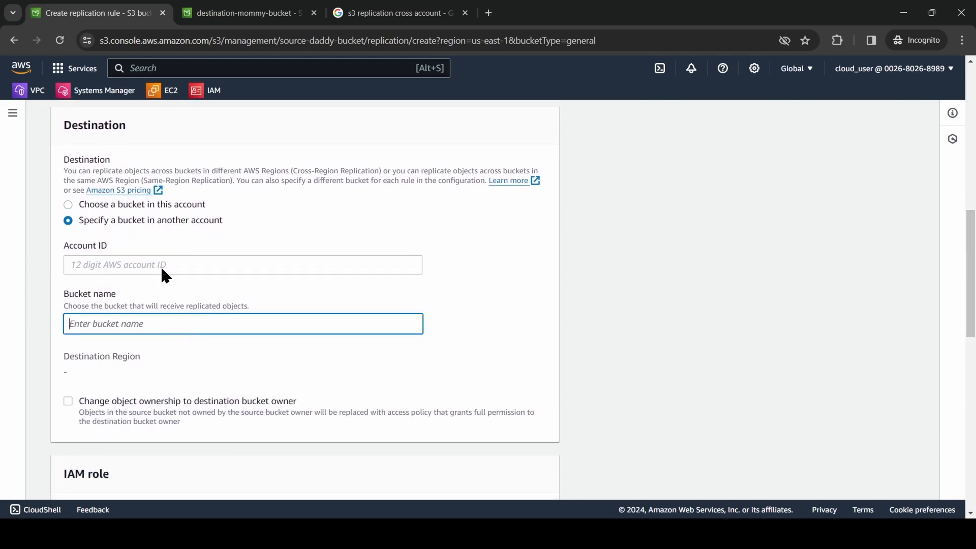
# - Set the replication destination to a bucket in this account, choose destination-mommy-bucket, and review the source and destination settings
pyautogui.click(147, 206)
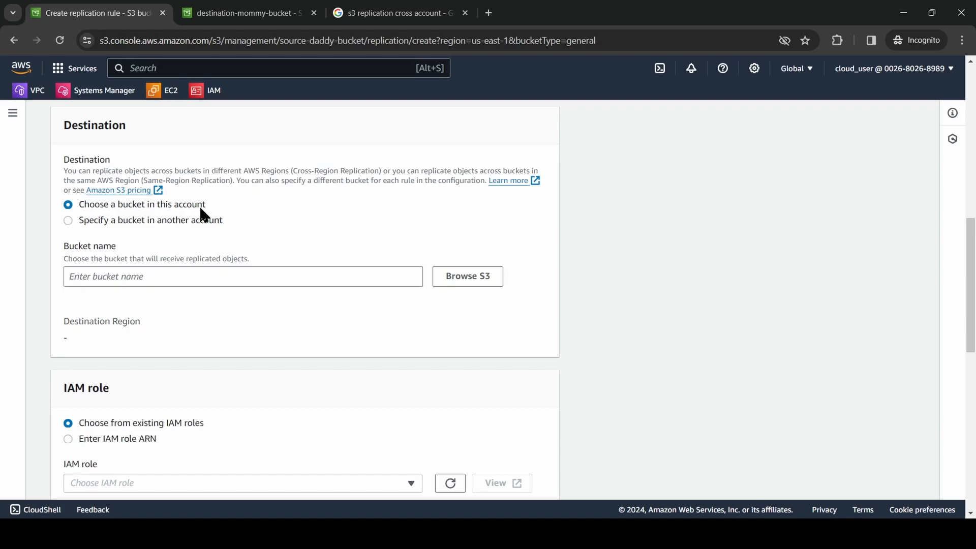
pyautogui.click(454, 276)
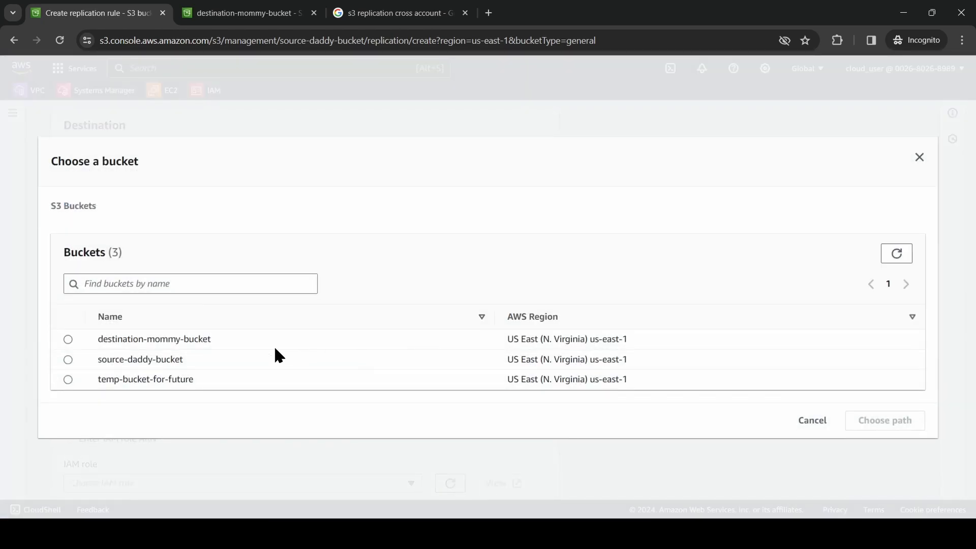
pyautogui.click(68, 339)
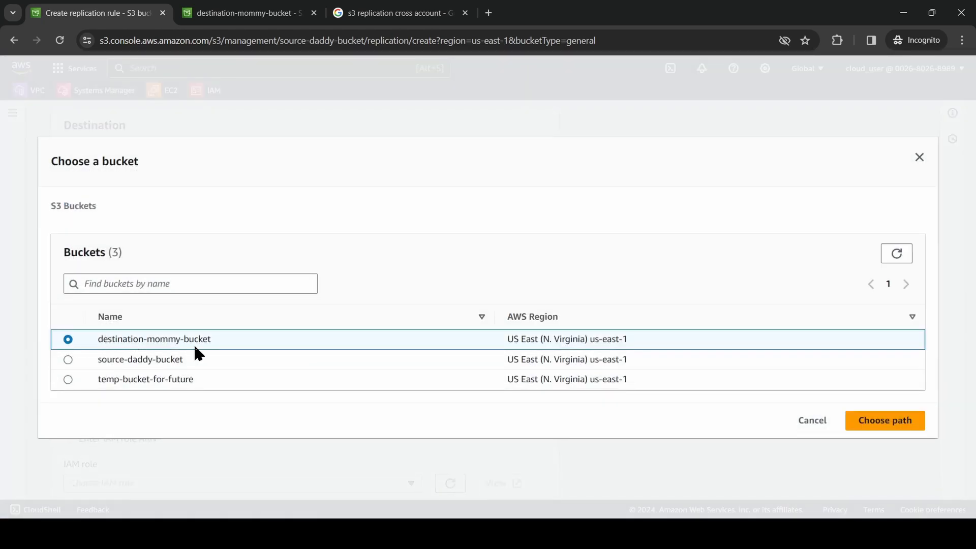
pyautogui.click(878, 427)
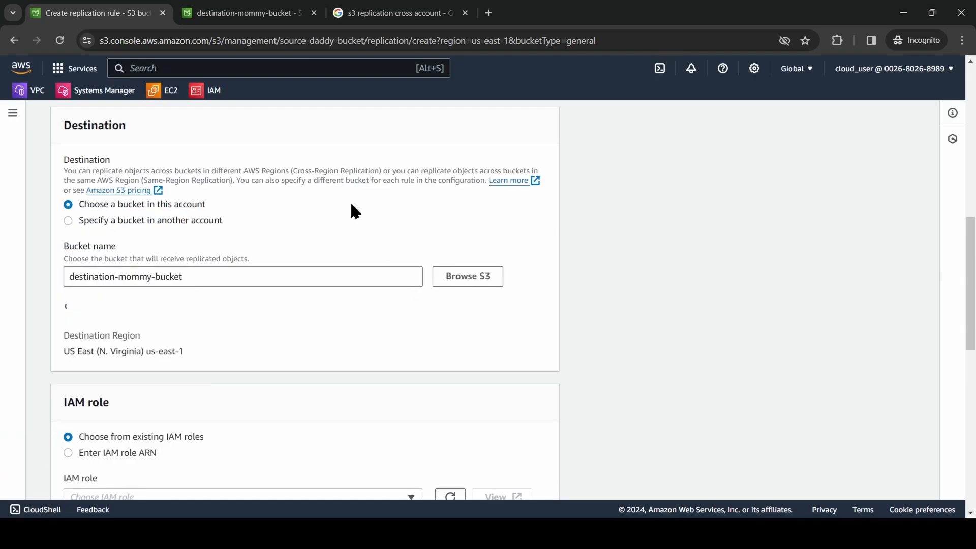
pyautogui.moveTo(970, 301); pyautogui.dragTo(970, 217)
pyautogui.moveTo(90, 211); pyautogui.dragTo(132, 211)
pyautogui.moveTo(971, 240); pyautogui.dragTo(971, 299)
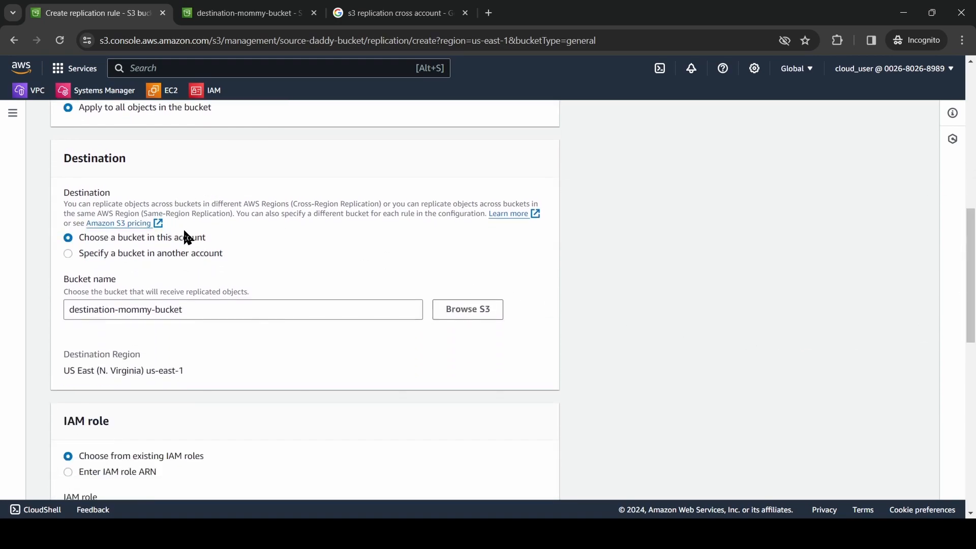
pyautogui.moveTo(971, 254); pyautogui.dragTo(969, 270)
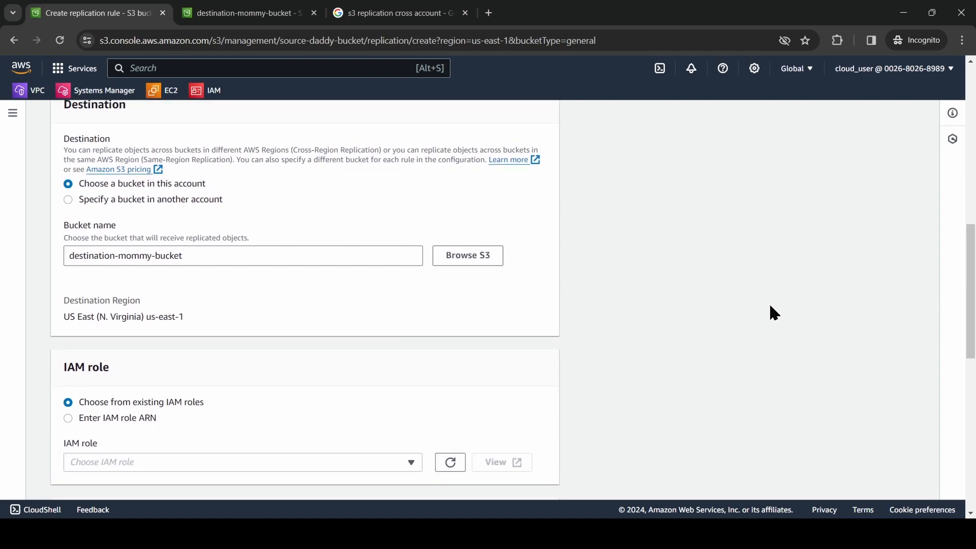
# - Consult the cross-region replication diagram and set the replication rule's IAM role to Create new role under existing IAM roles
pyautogui.moveTo(972, 319); pyautogui.dragTo(962, 398)
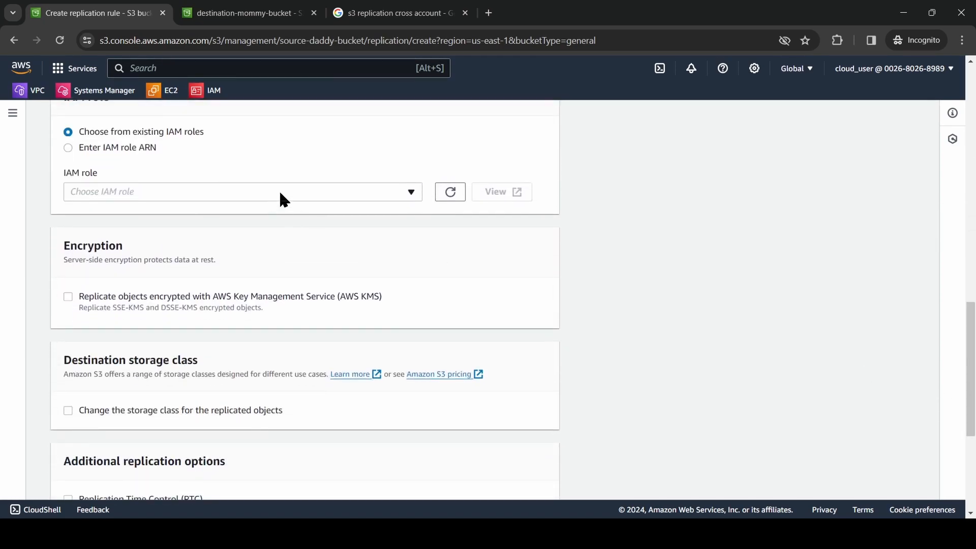
pyautogui.click(402, 14)
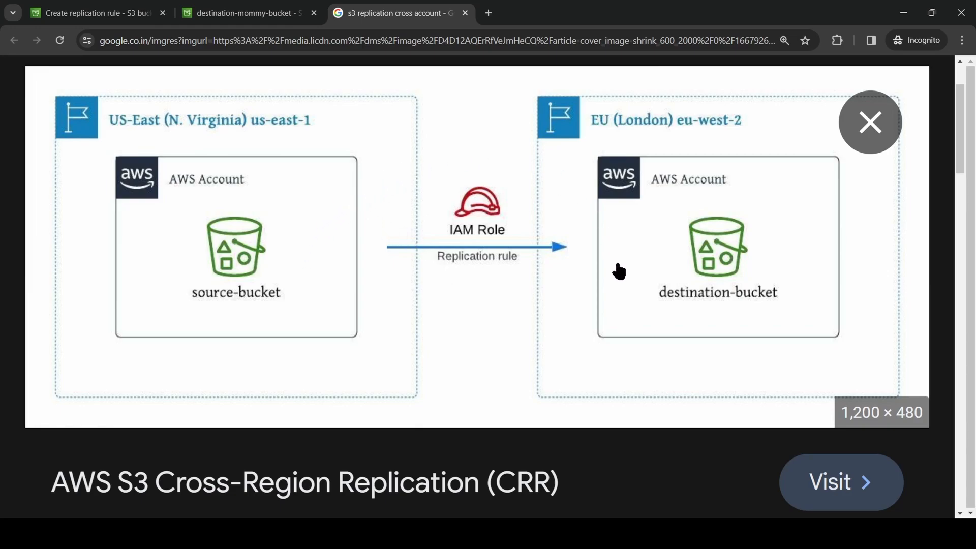
pyautogui.hotkey('ctrl', '1')
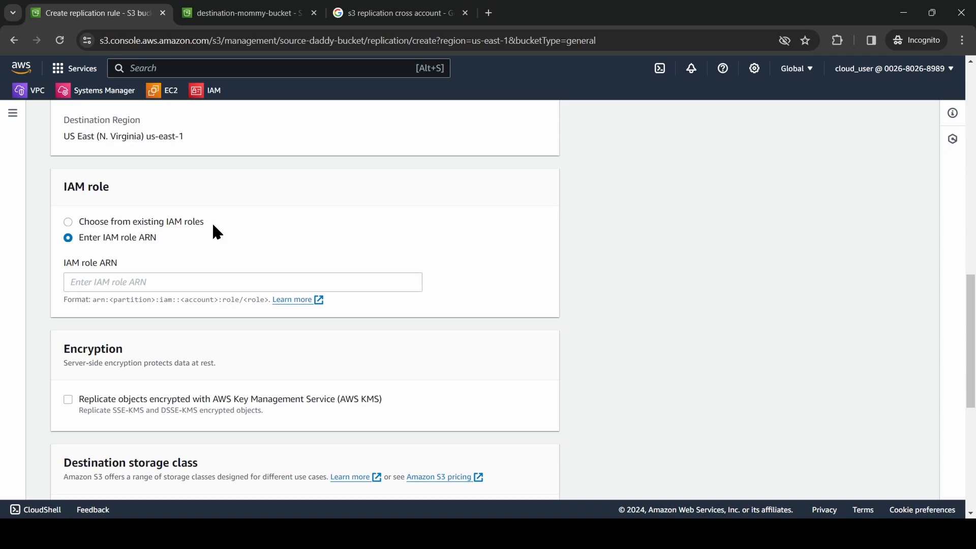
pyautogui.click(127, 222)
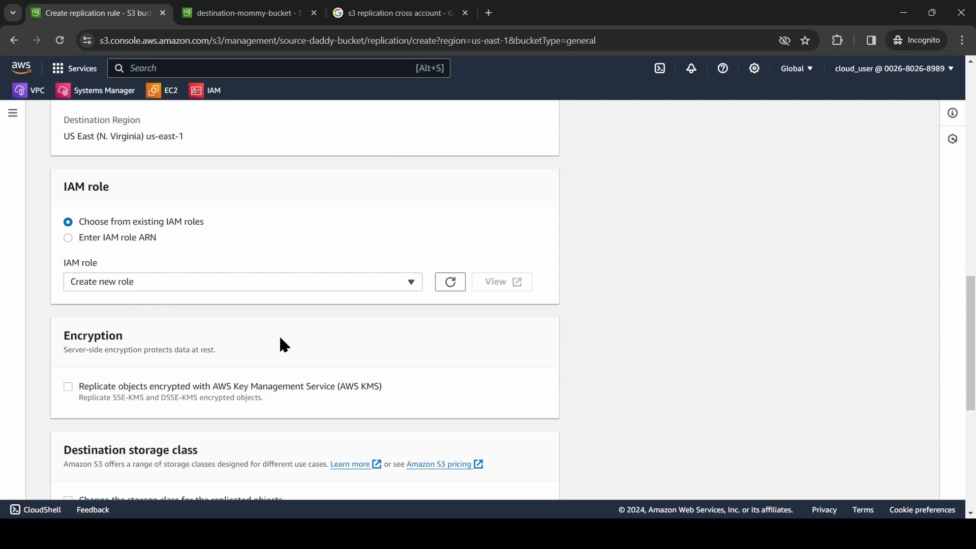
# - Try changing the storage class for the replicated objects, looking through the available storage classes
pyautogui.scroll(-2, 525, 336)
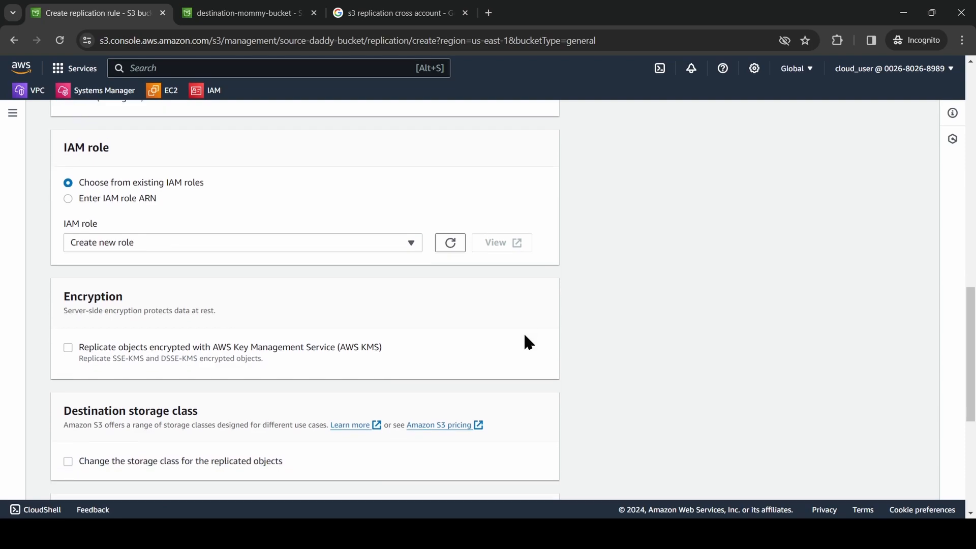
pyautogui.scroll(-1, 525, 335)
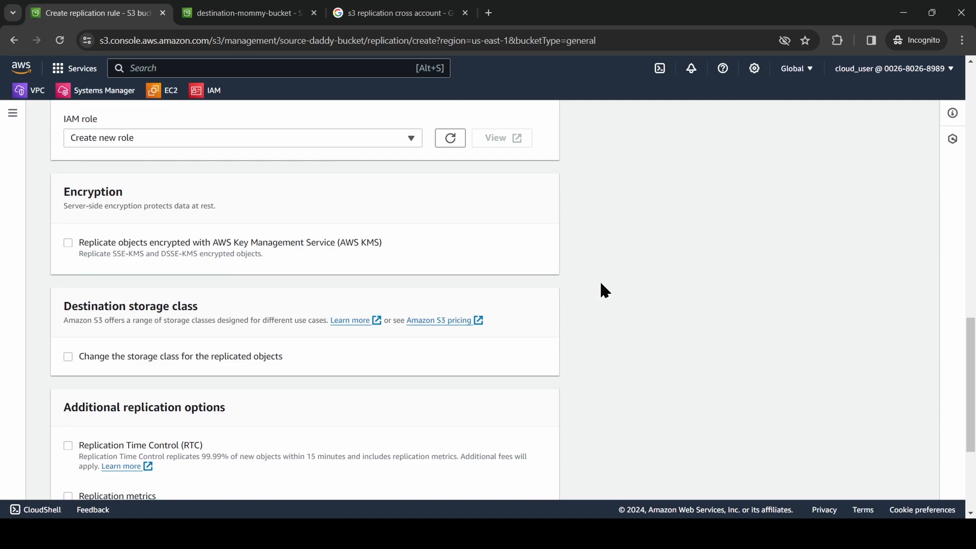
pyautogui.scroll(-2, 602, 285)
pyautogui.scroll(-1, 601, 284)
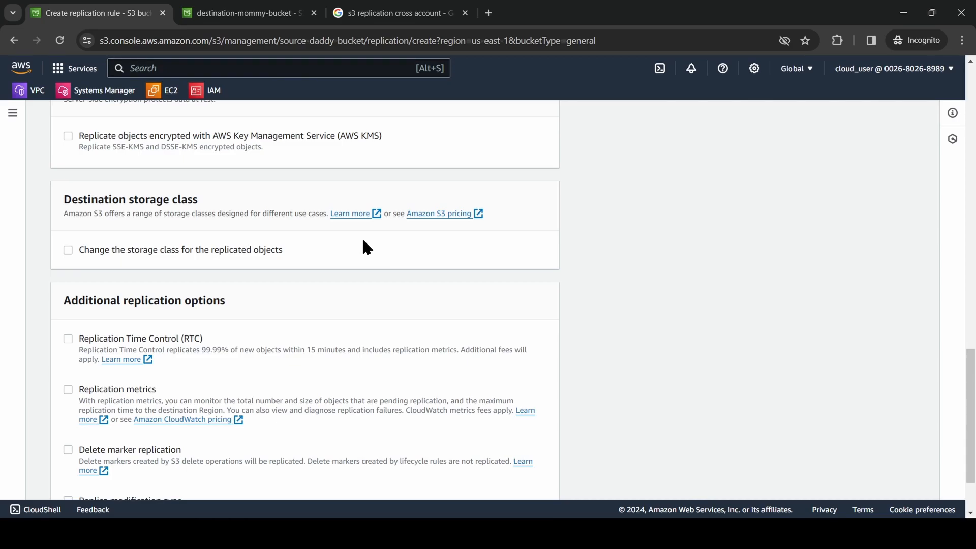
pyautogui.click(211, 251)
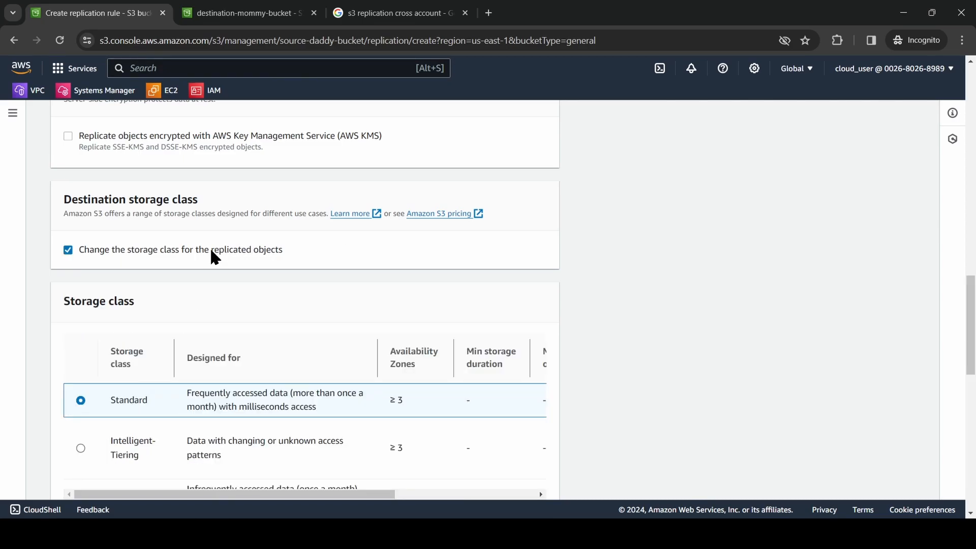
pyautogui.scroll(-5, 211, 252)
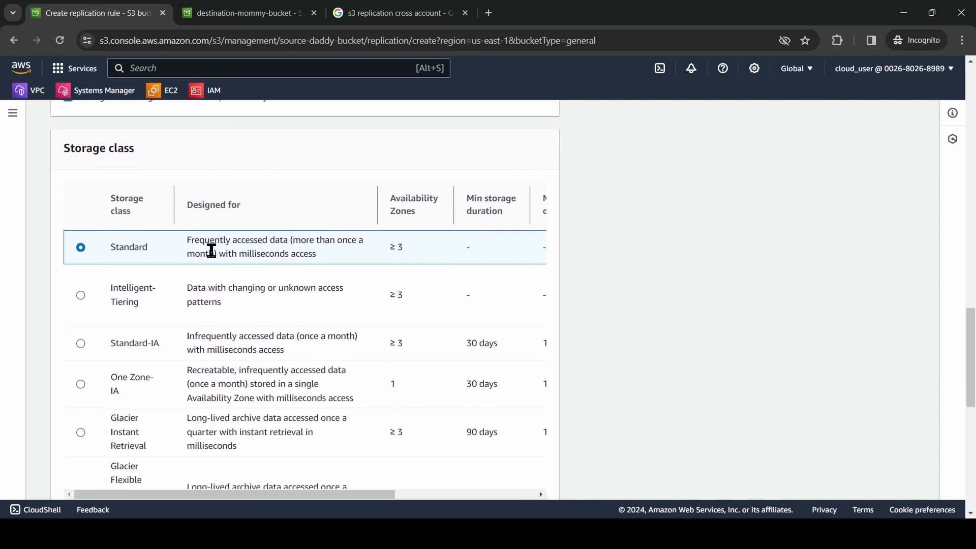
pyautogui.scroll(2, 212, 251)
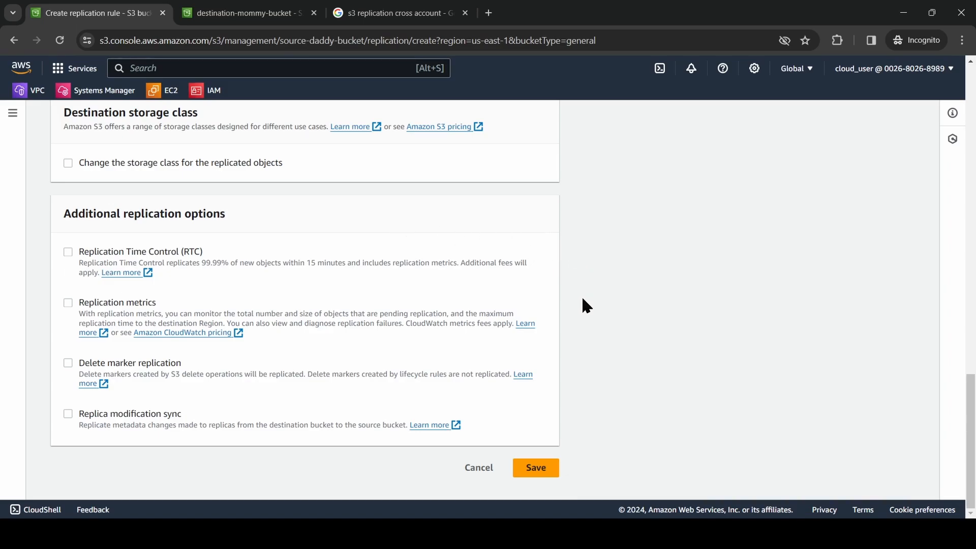
# - Save the replication rule and submit the choice to replicate existing objects
pyautogui.click(539, 473)
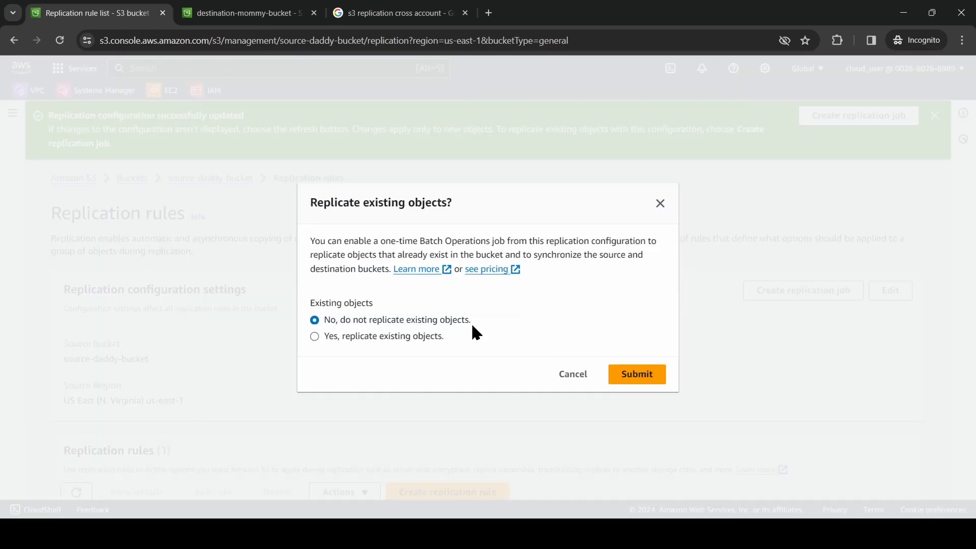
pyautogui.click(351, 338)
pyautogui.click(641, 383)
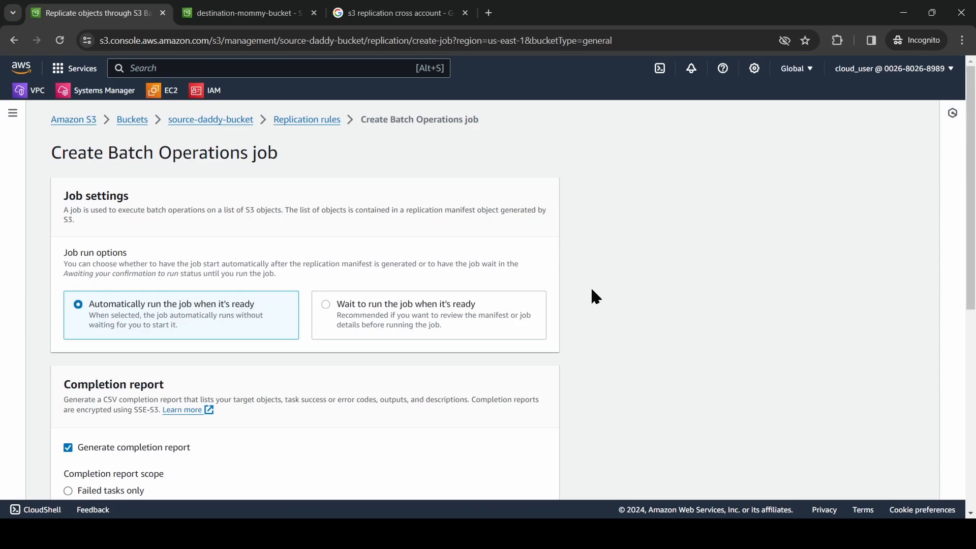
# - Examine the Batch Operations job's run options, completion report settings and IAM permissions
pyautogui.scroll(-1, 592, 290)
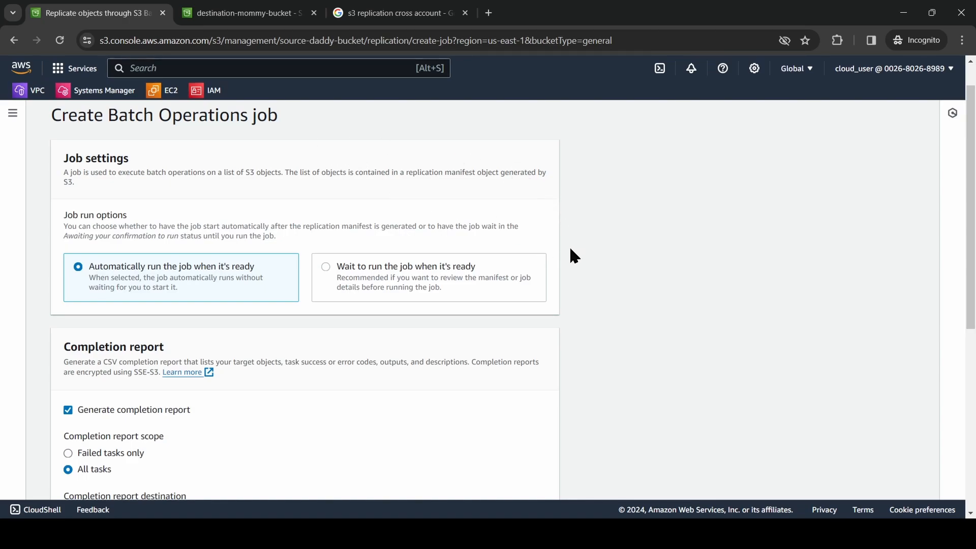
pyautogui.scroll(-1, 571, 249)
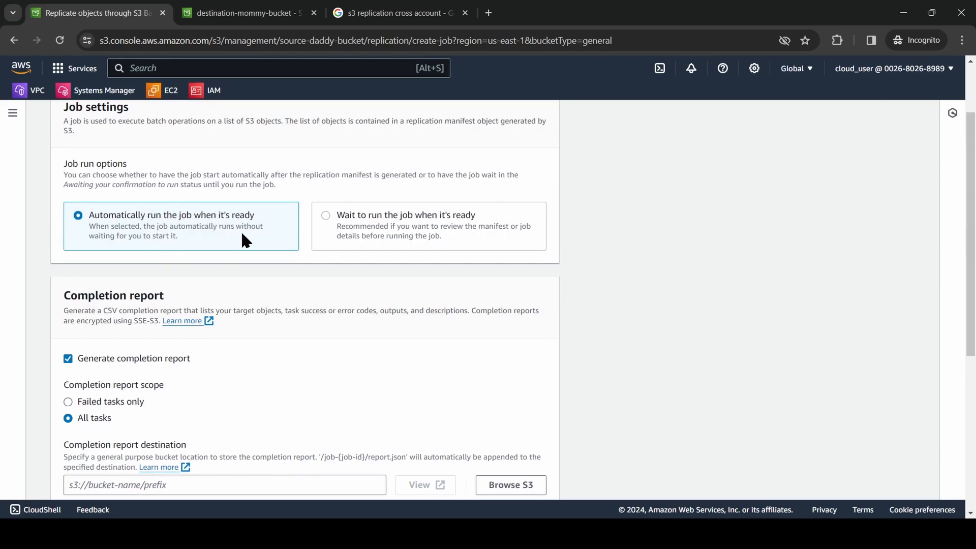
pyautogui.scroll(-2, 241, 231)
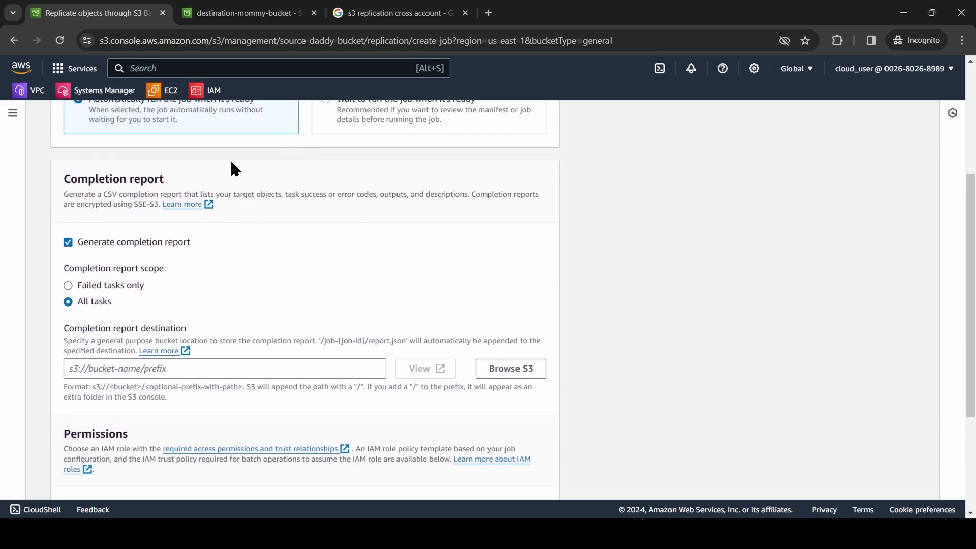
pyautogui.scroll(3, 279, 200)
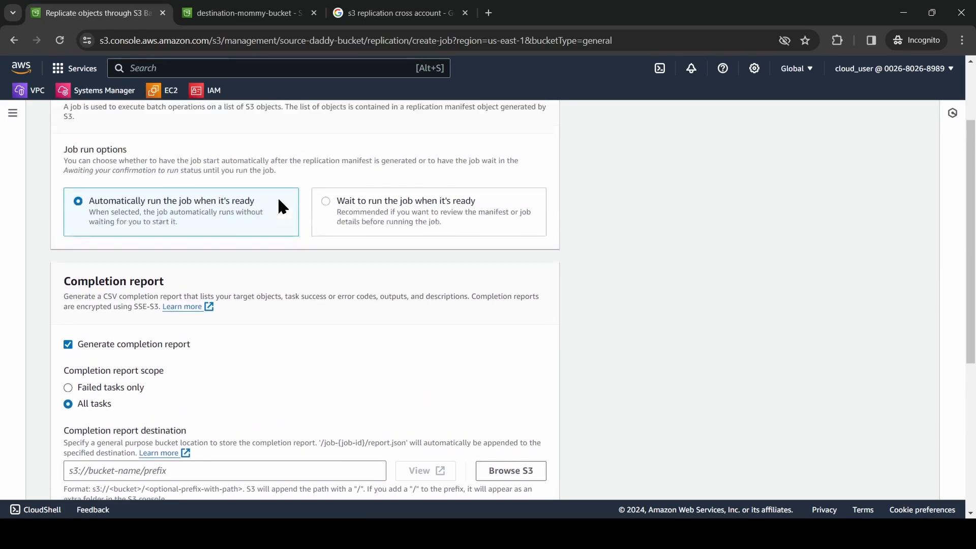
pyautogui.scroll(-2, 278, 200)
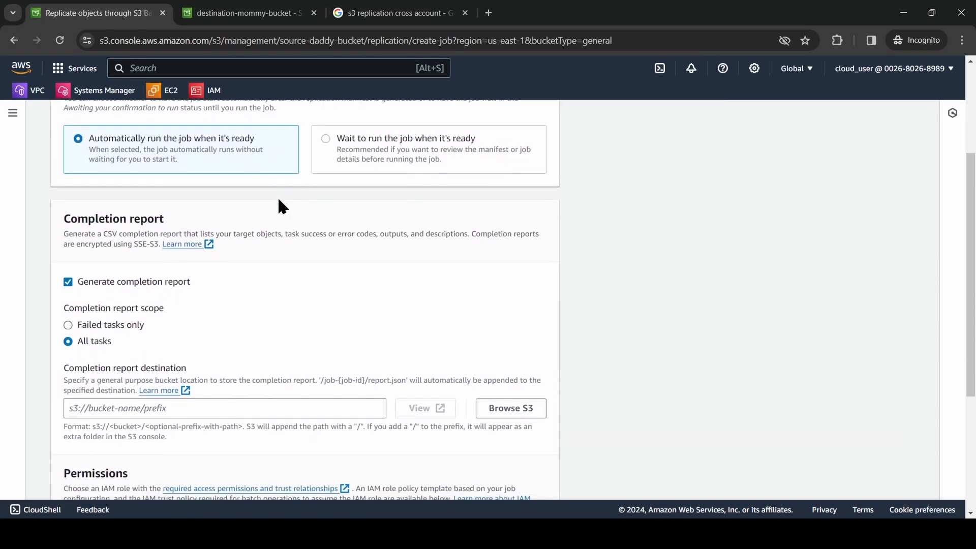
pyautogui.scroll(1, 279, 199)
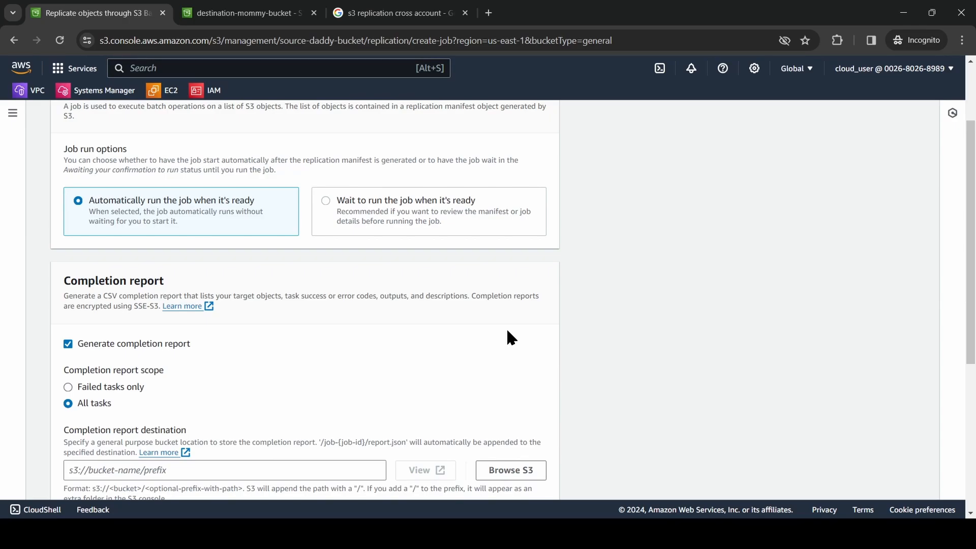
pyautogui.scroll(-1, 508, 331)
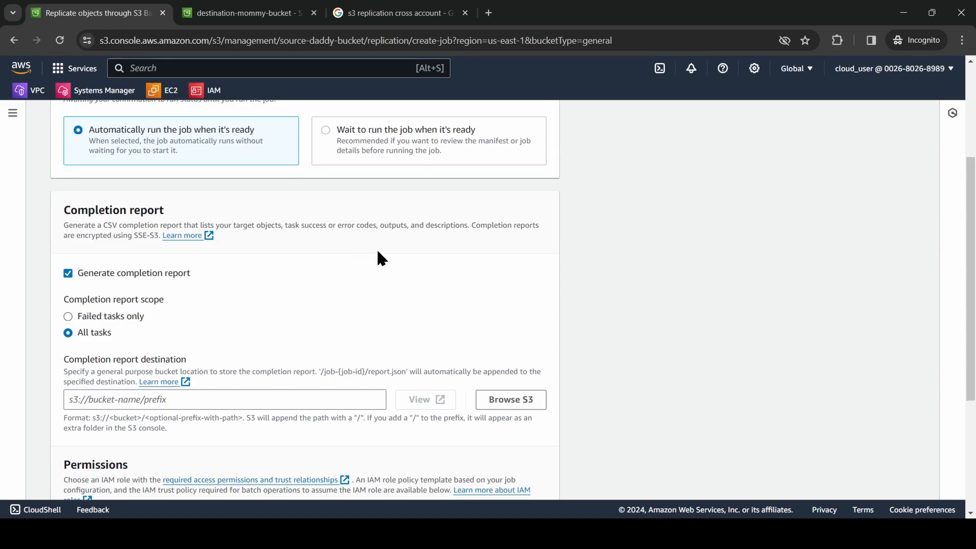
pyautogui.scroll(-2, 378, 253)
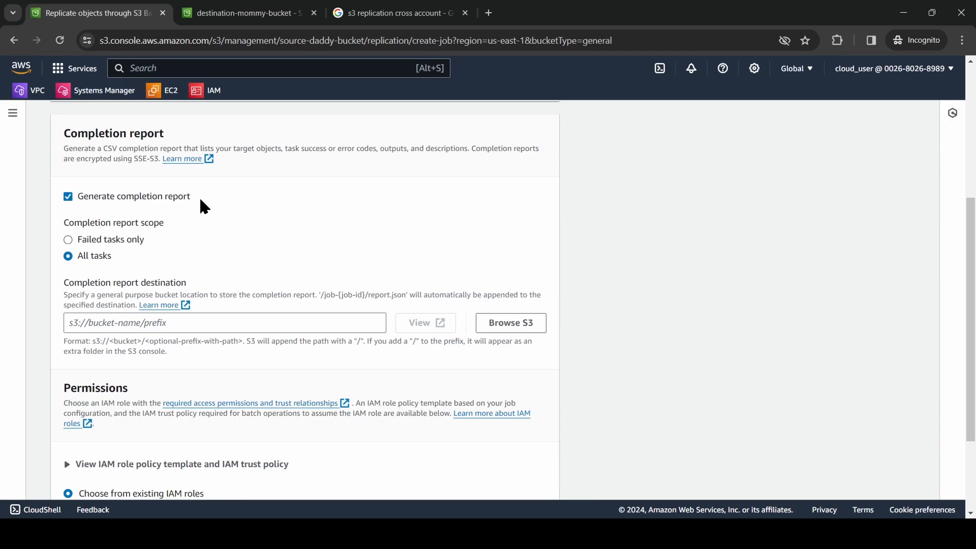
pyautogui.scroll(-1, 205, 206)
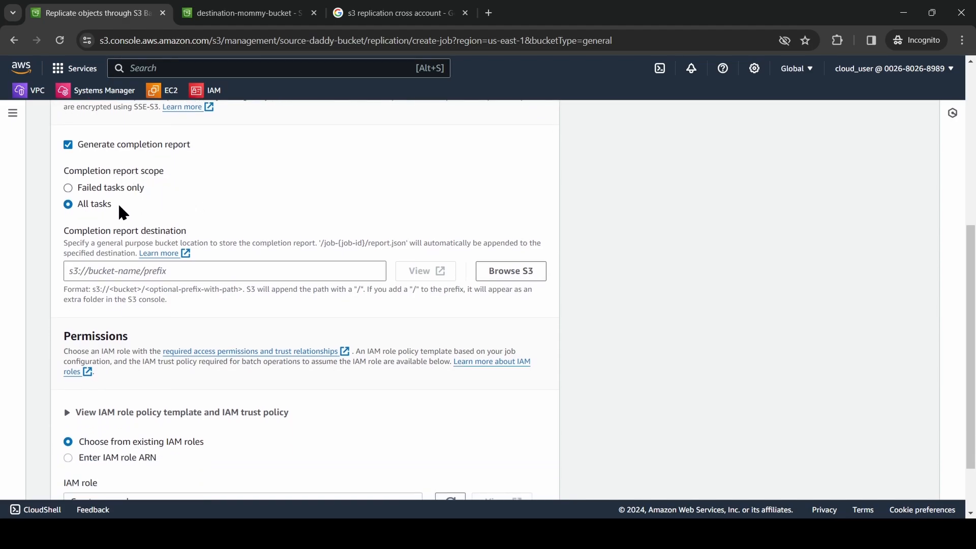
pyautogui.scroll(-1, 192, 239)
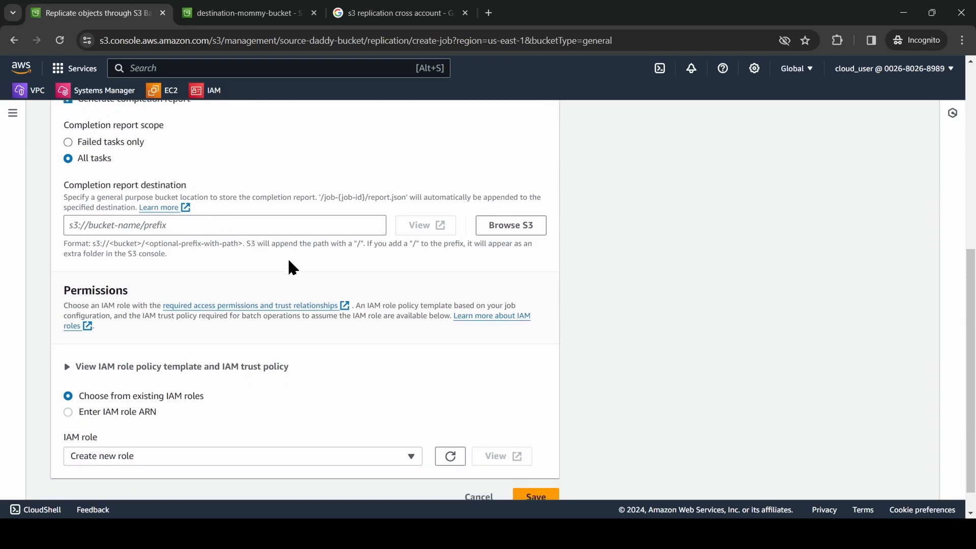
pyautogui.scroll(4, 288, 258)
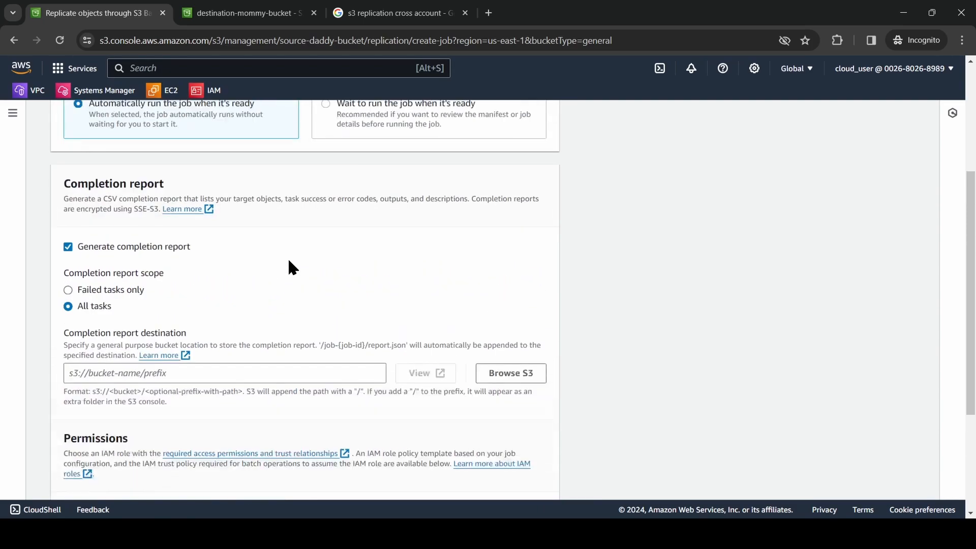
# - Set the completion report destination to the bucket s3://temp-bucket-for-future
pyautogui.doubleClick(108, 220)
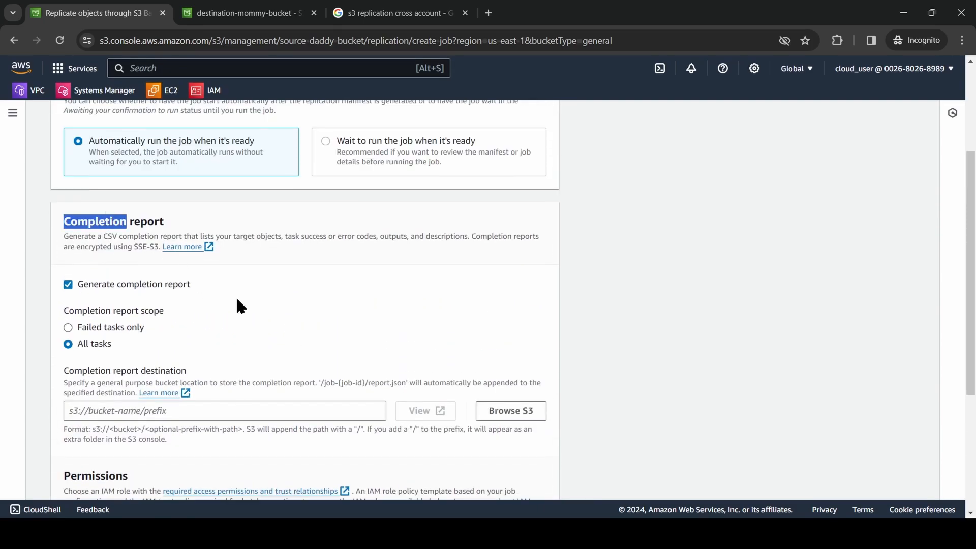
pyautogui.scroll(-2, 236, 305)
pyautogui.click(511, 340)
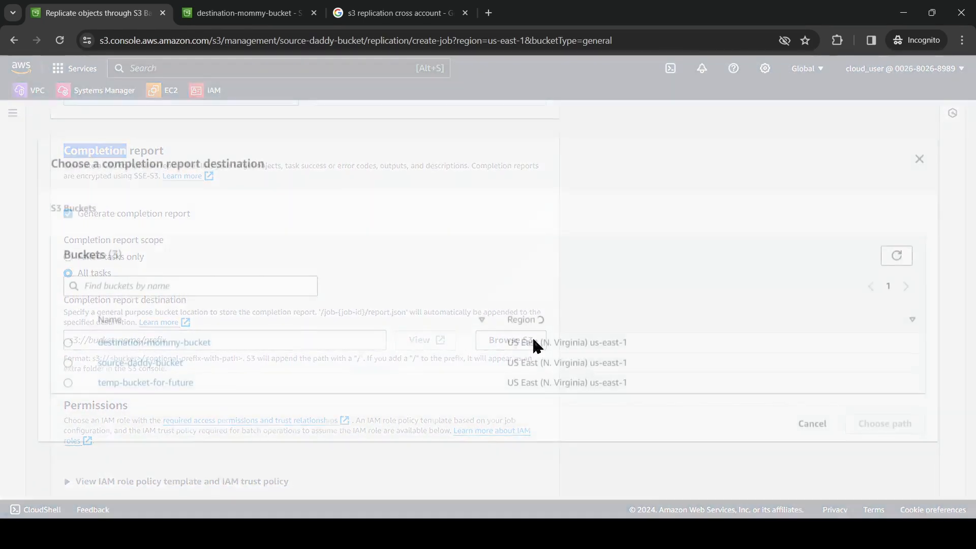
pyautogui.click(67, 380)
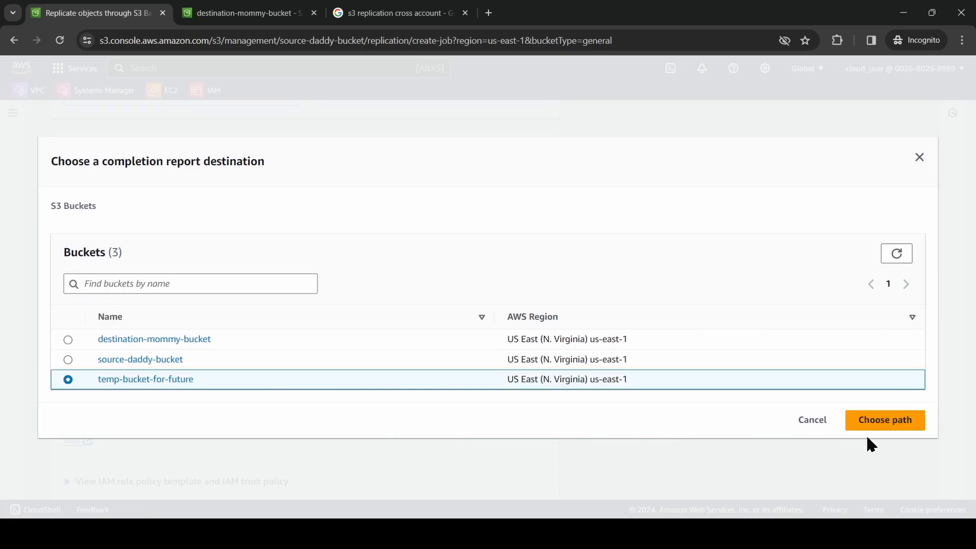
pyautogui.click(883, 421)
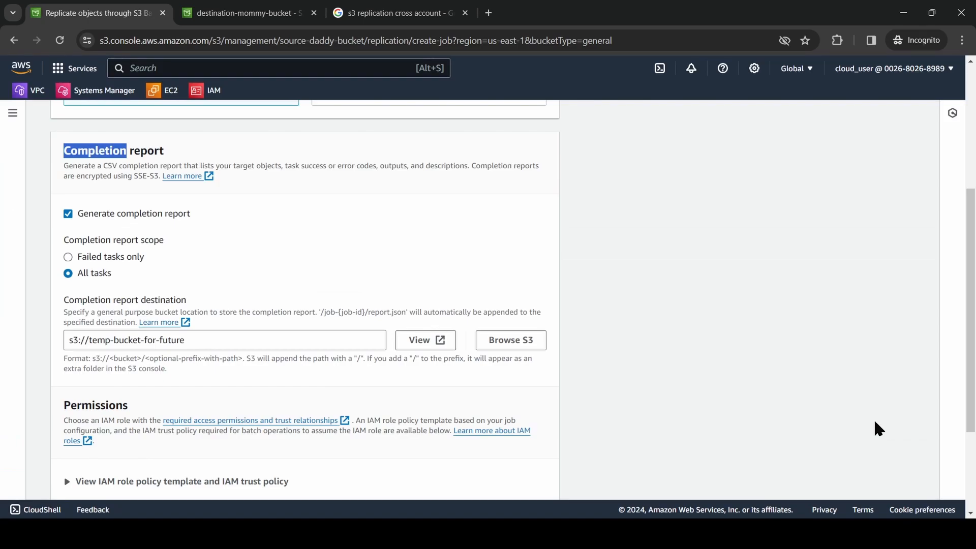
pyautogui.click(315, 299)
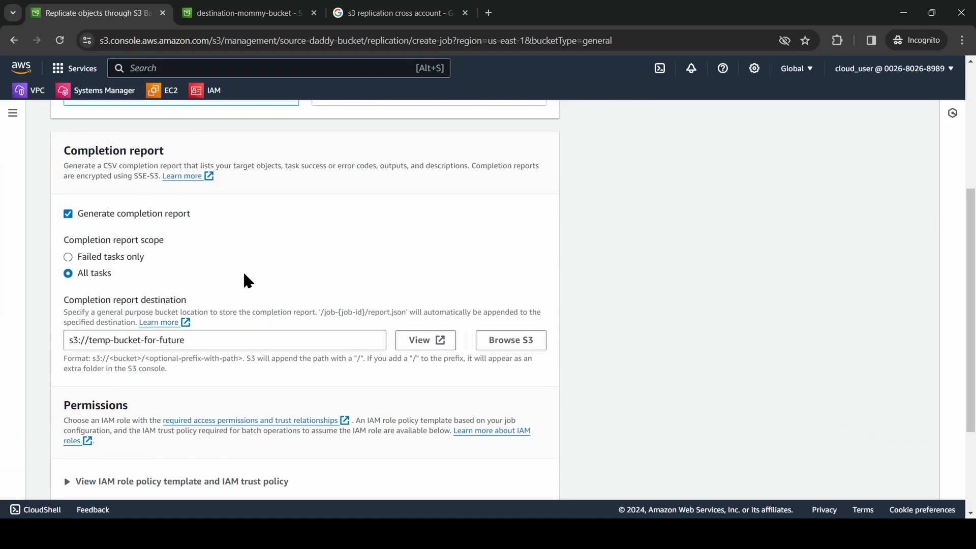
# - Review the Batch Operations job settings and save the job with automatic run, an all-tasks report and a new IAM role
pyautogui.scroll(3, 290, 246)
pyautogui.scroll(-2, 291, 247)
pyautogui.scroll(-1, 294, 248)
pyautogui.scroll(-2, 290, 242)
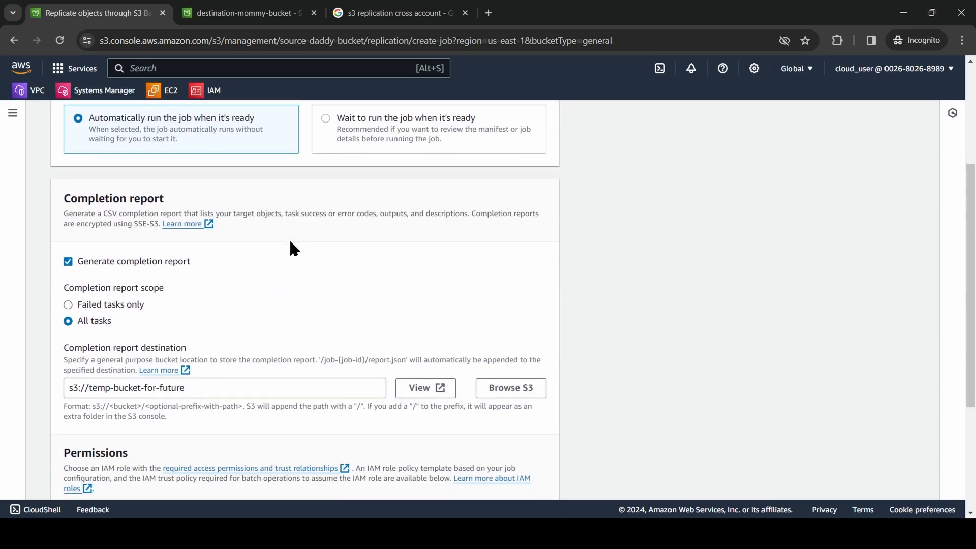
pyautogui.scroll(-3, 278, 282)
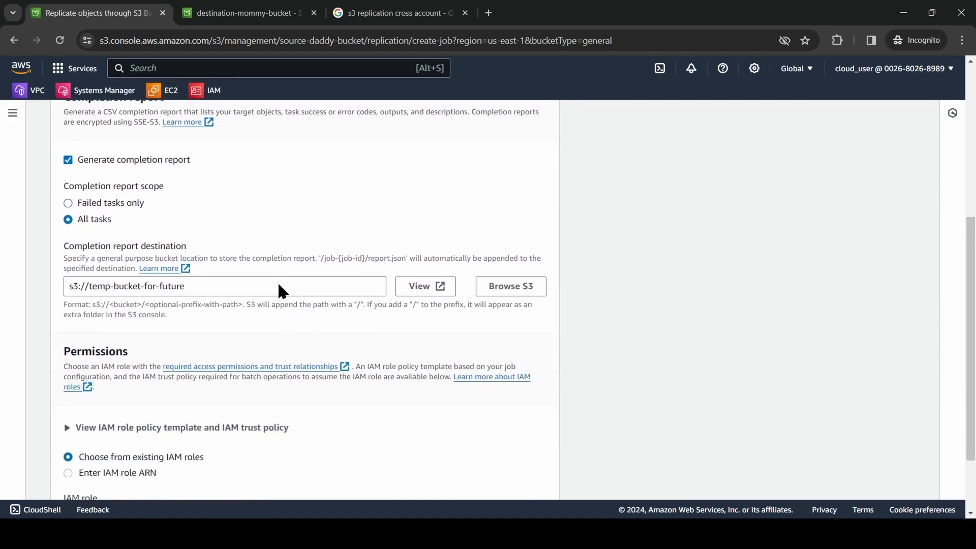
pyautogui.scroll(-2, 279, 321)
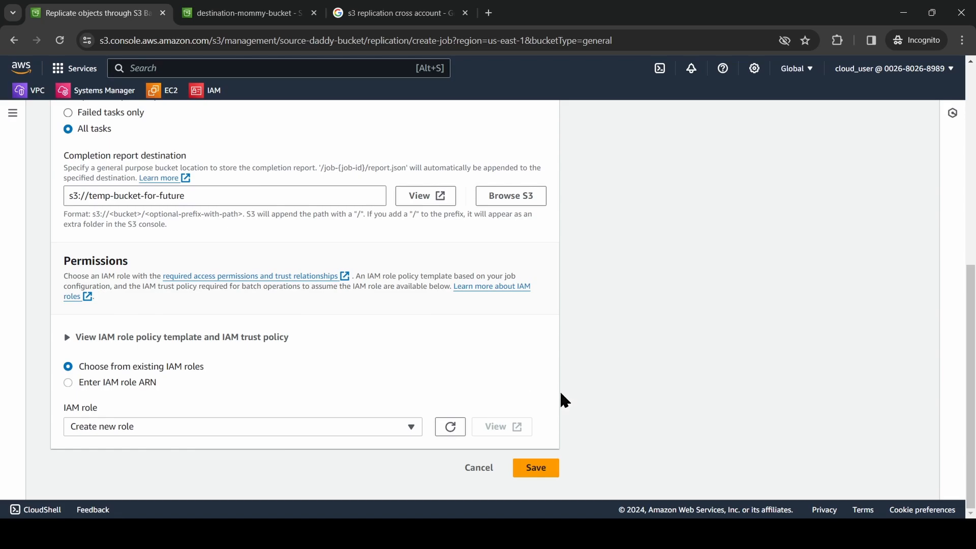
pyautogui.click(539, 468)
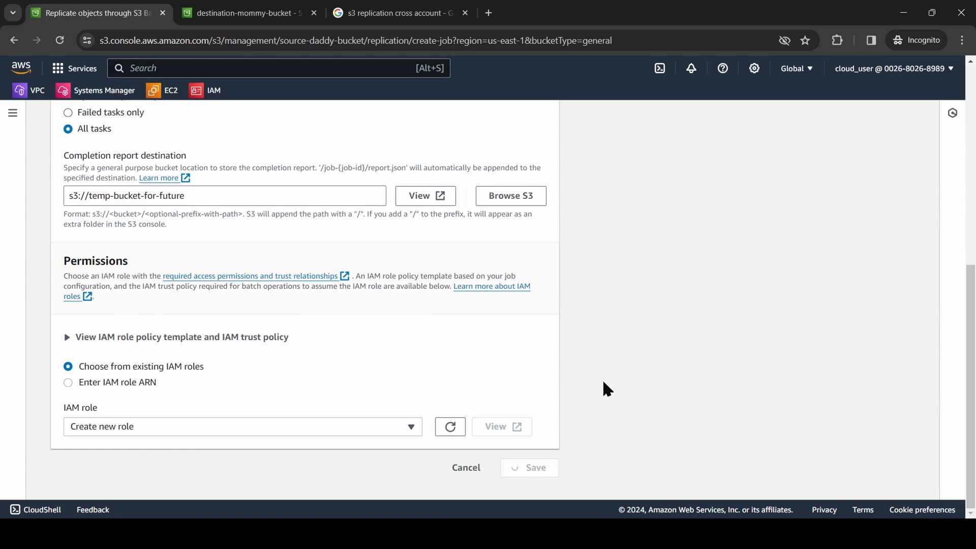
# - Open the object list of destination-mommy-bucket in a duplicate browser tab
pyautogui.click(243, 10)
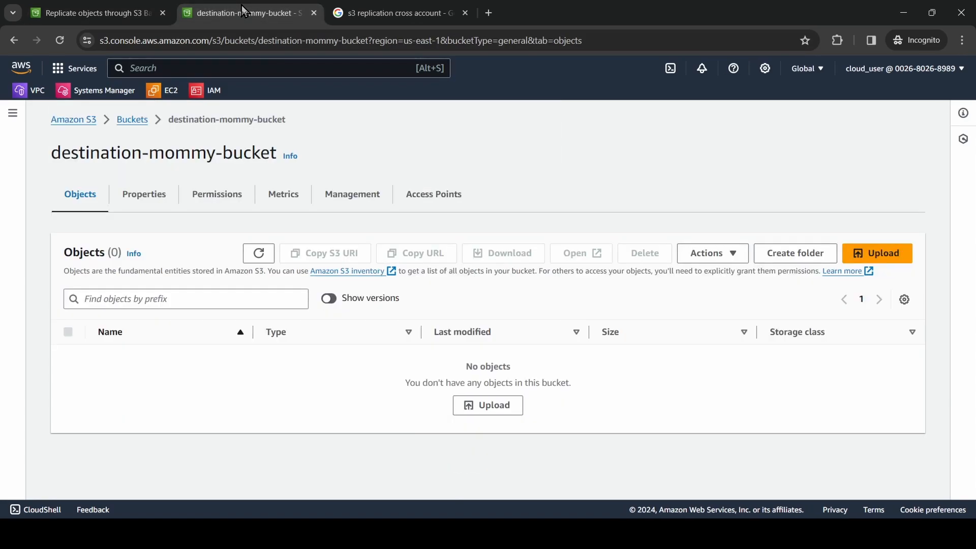
pyautogui.rightClick(242, 4)
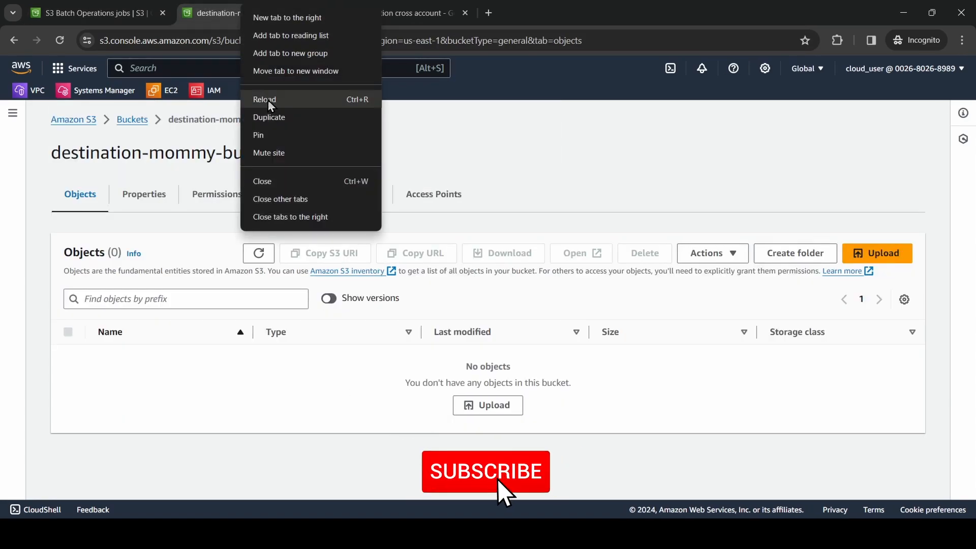
pyautogui.click(271, 118)
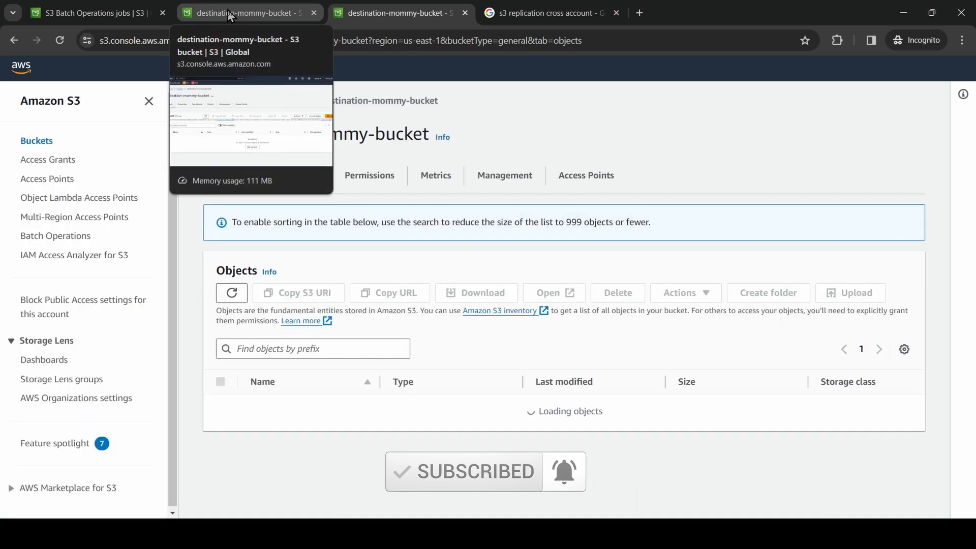
# - Open the object list of source-daddy-bucket in the first destination-mommy-bucket tab, keeping the destination's list in the other tab
pyautogui.click(231, 13)
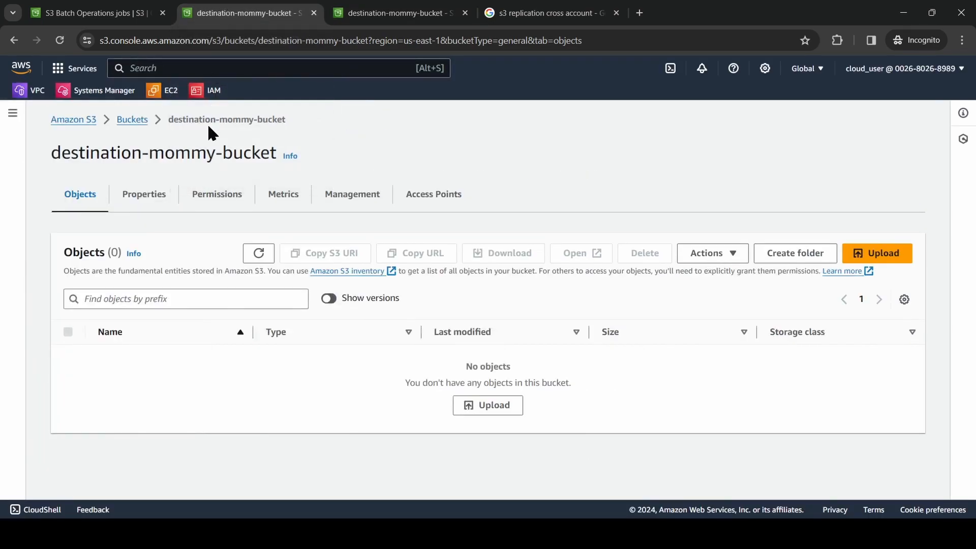
pyautogui.click(133, 120)
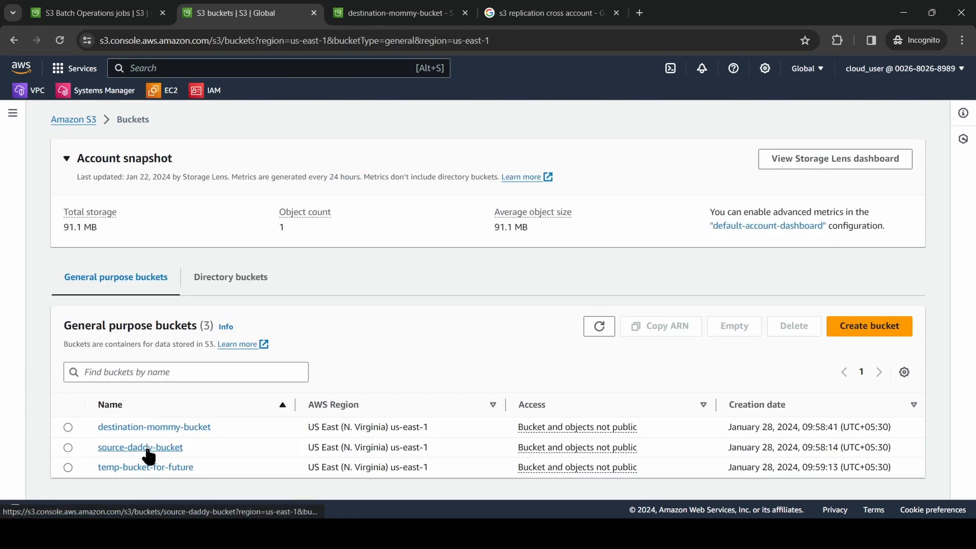
pyautogui.click(147, 446)
pyautogui.click(366, 16)
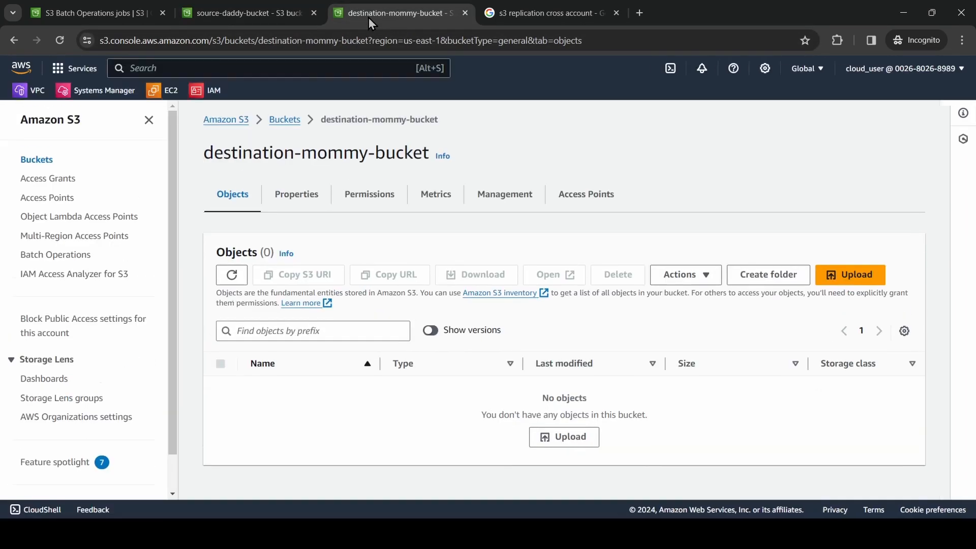
# - Dismiss the job creation notice and refresh the Batch Operations job list to check the replication job's progress
pyautogui.click(117, 15)
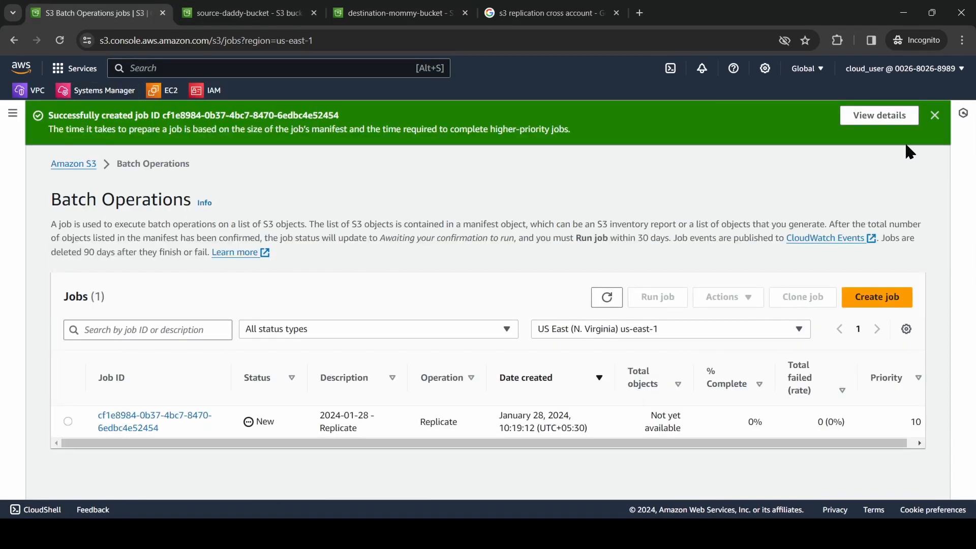
pyautogui.click(936, 115)
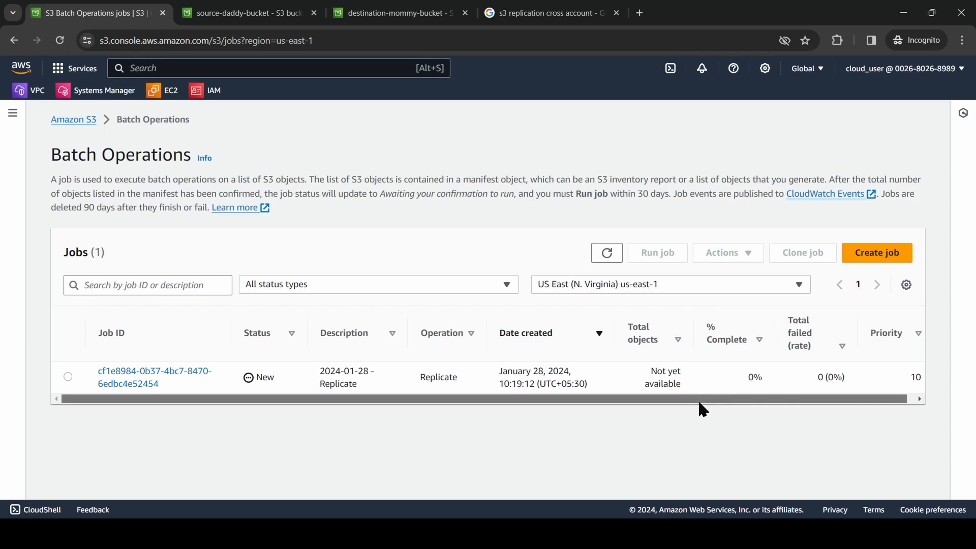
pyautogui.moveTo(700, 402); pyautogui.dragTo(734, 405)
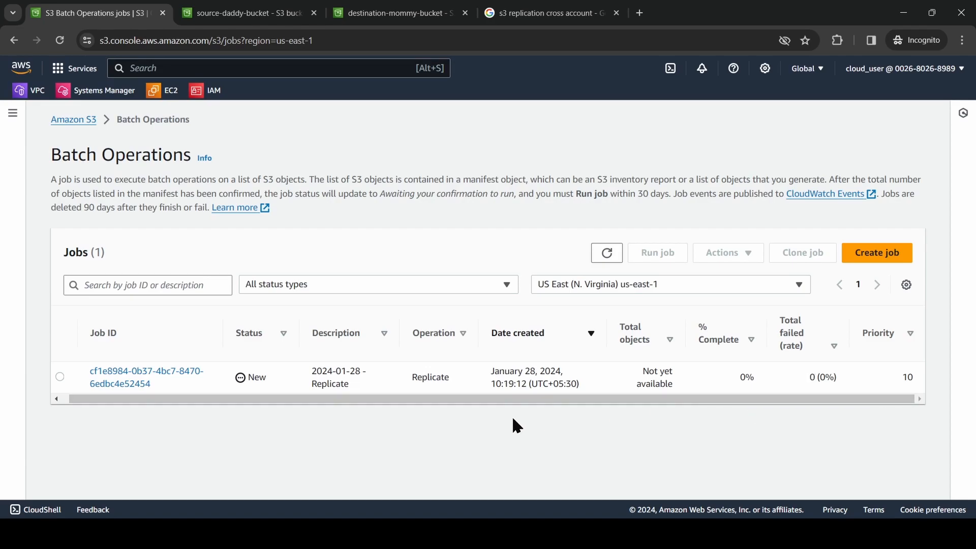
pyautogui.click(614, 260)
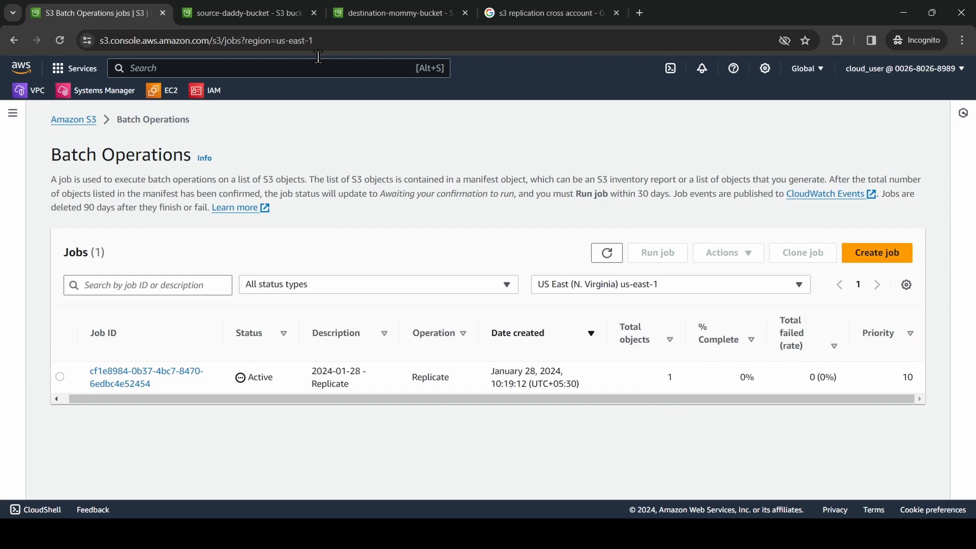
# - Check the objects in source-daddy-bucket and refresh the object list of destination-mommy-bucket to look for the replicated file
pyautogui.click(257, 15)
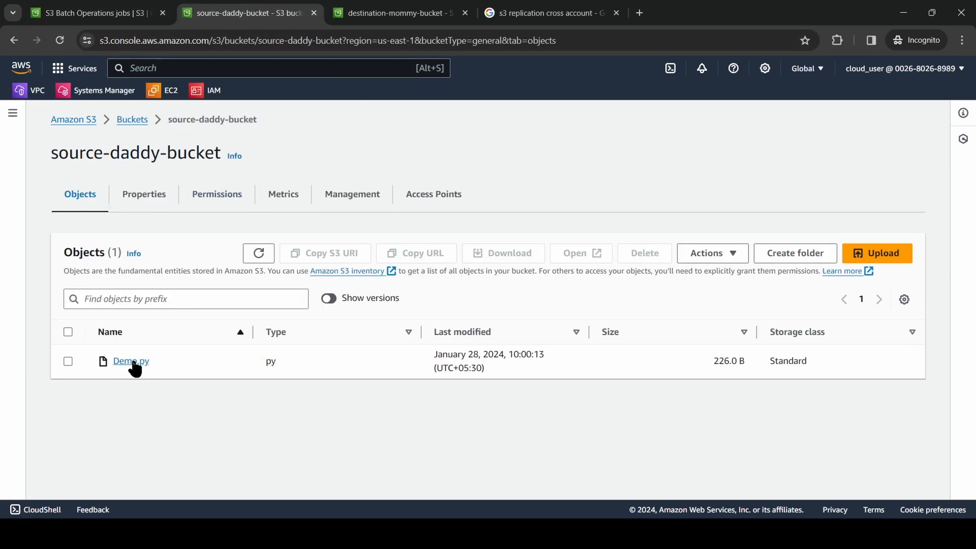
pyautogui.click(405, 15)
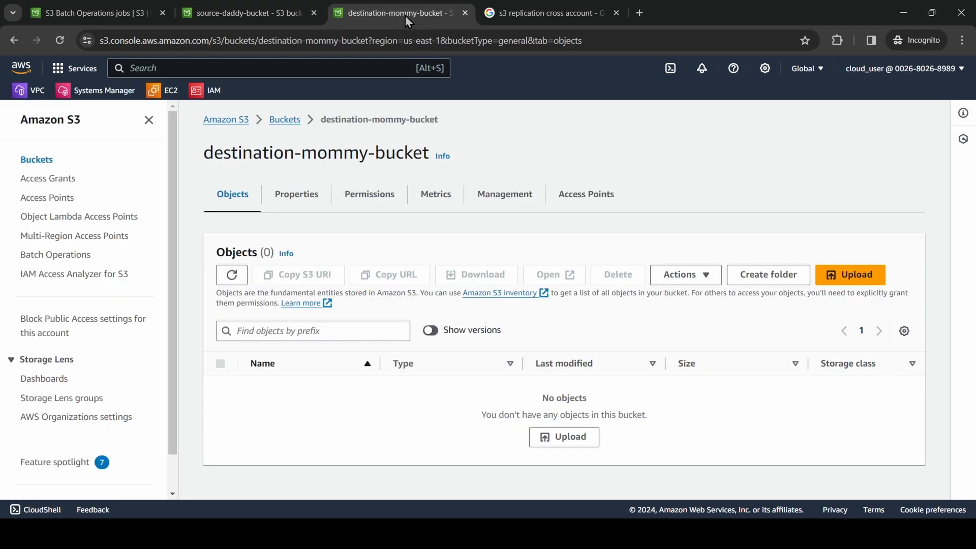
pyautogui.click(229, 274)
pyautogui.click(229, 276)
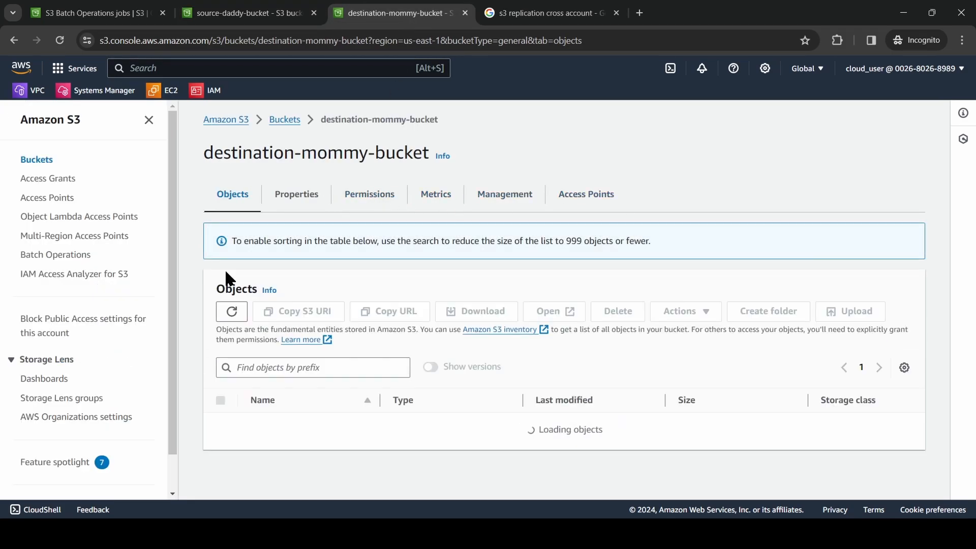
pyautogui.click(232, 276)
pyautogui.click(234, 276)
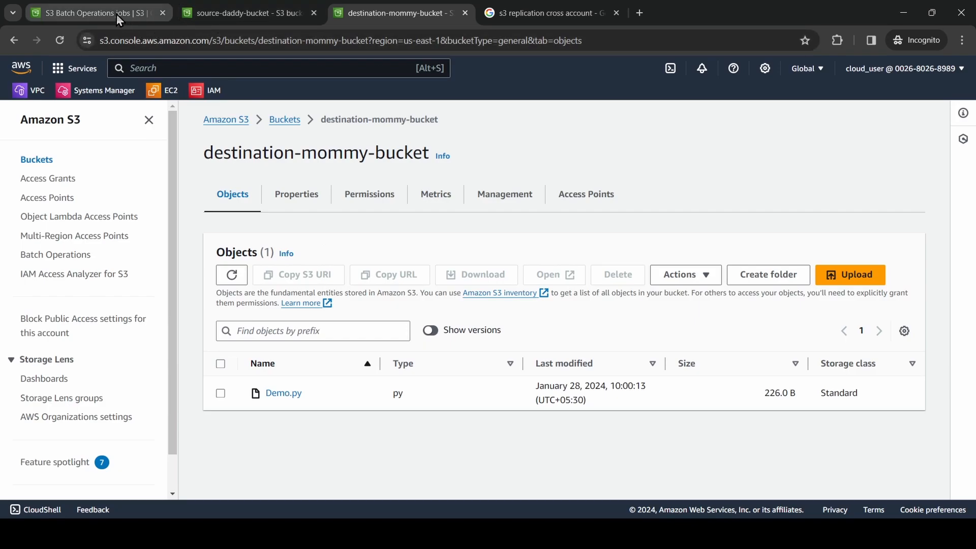
# - Compare the object lists of source-daddy-bucket and destination-mommy-bucket, and refresh the status of the Batch Operations job
pyautogui.click(104, 11)
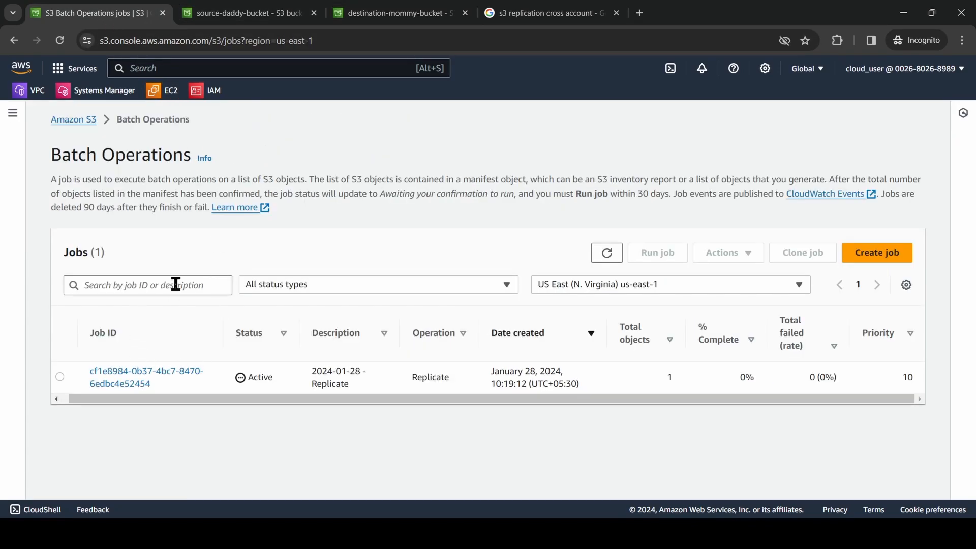
pyautogui.click(239, 2)
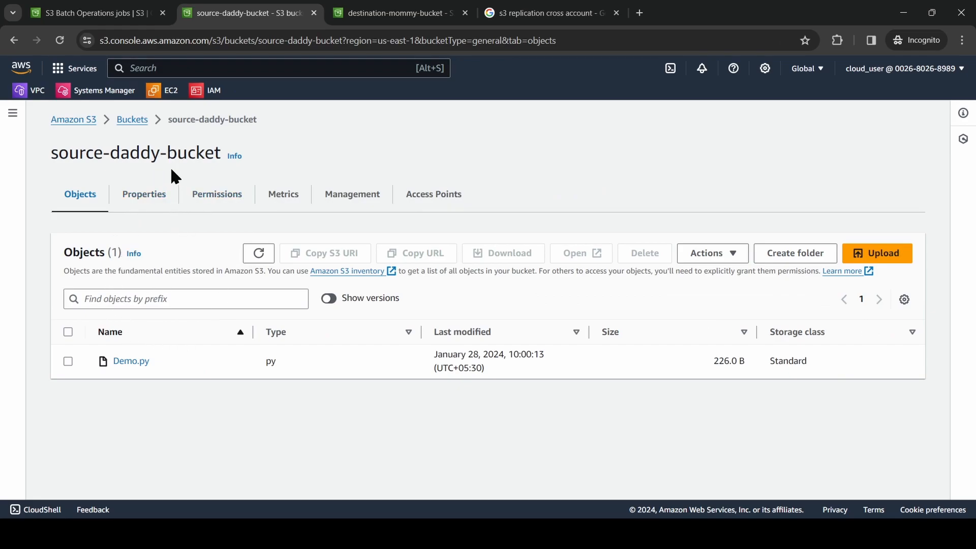
pyautogui.click(370, 18)
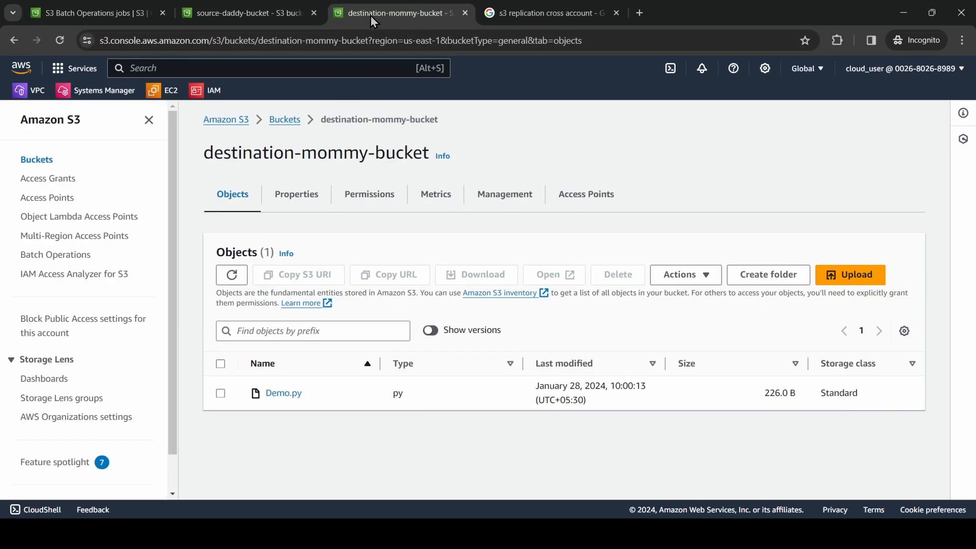
pyautogui.click(149, 121)
pyautogui.click(94, 13)
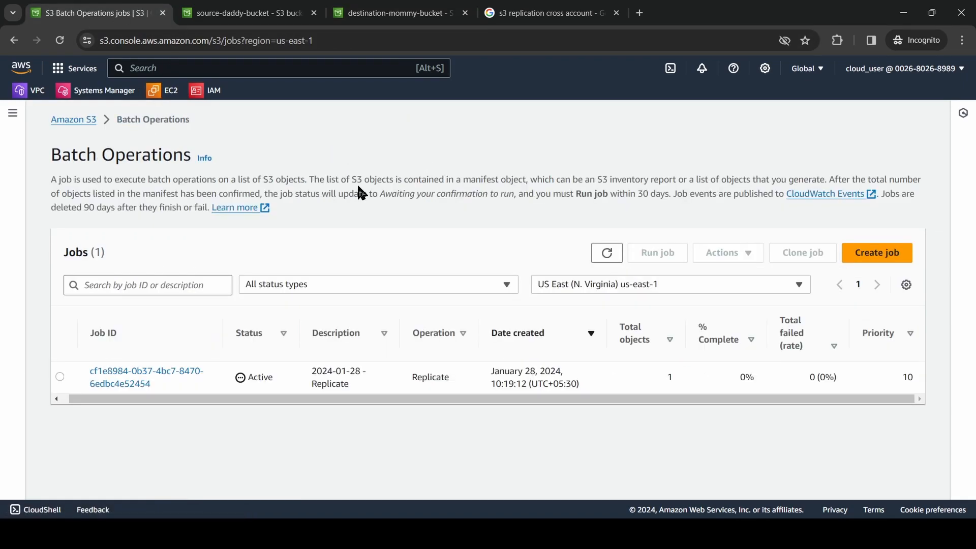
pyautogui.click(606, 254)
pyautogui.click(606, 254)
# - Recheck Demo.py in both buckets and refresh the Batch Operations job list again for the job's completion status
pyautogui.click(393, 13)
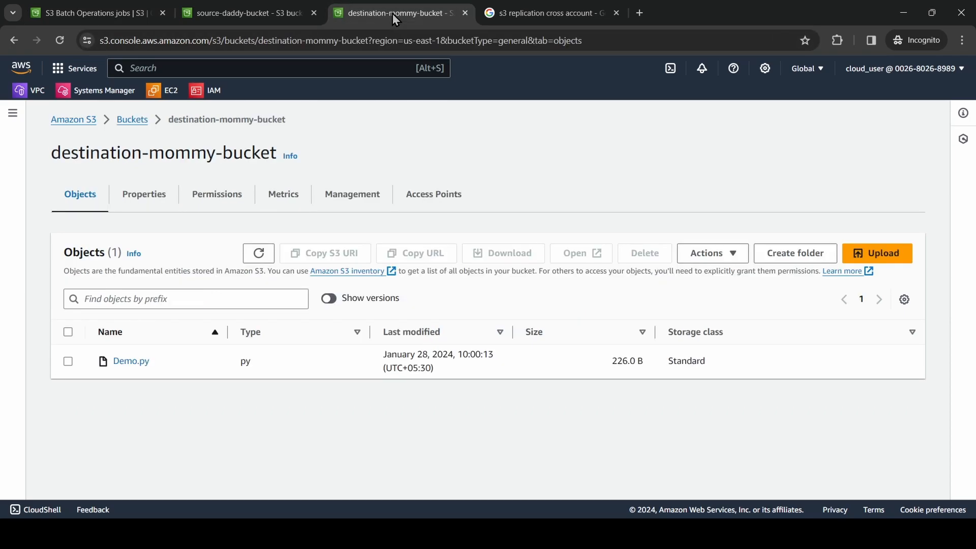
pyautogui.click(274, 15)
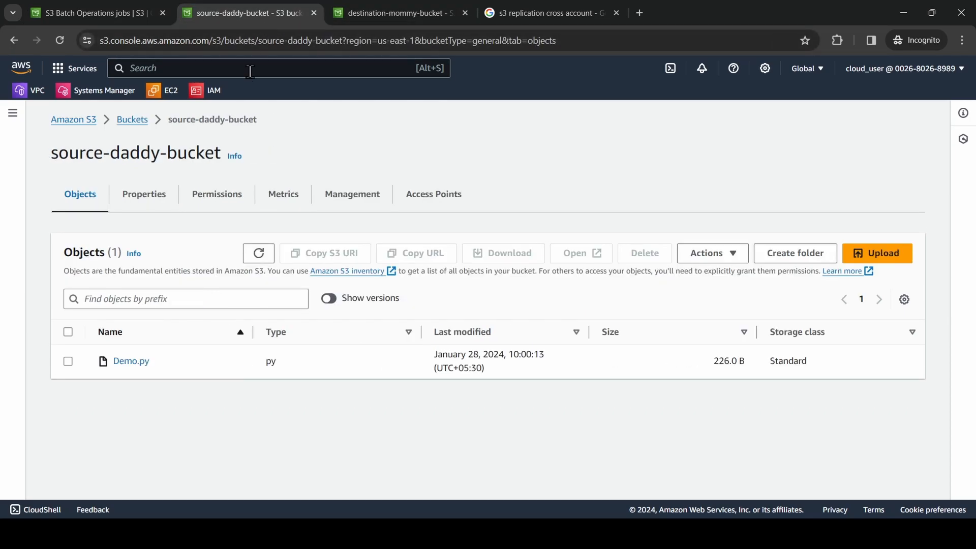
pyautogui.click(371, 23)
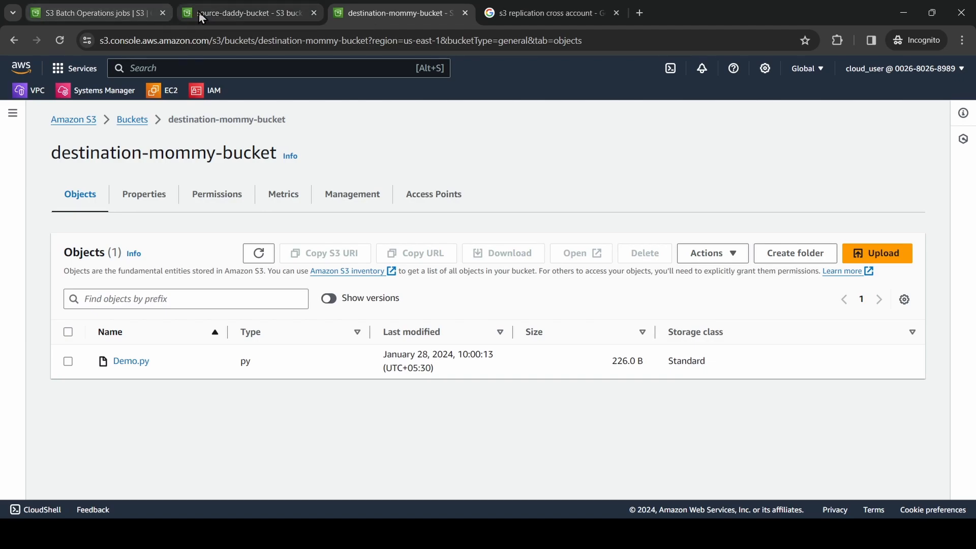
pyautogui.click(230, 17)
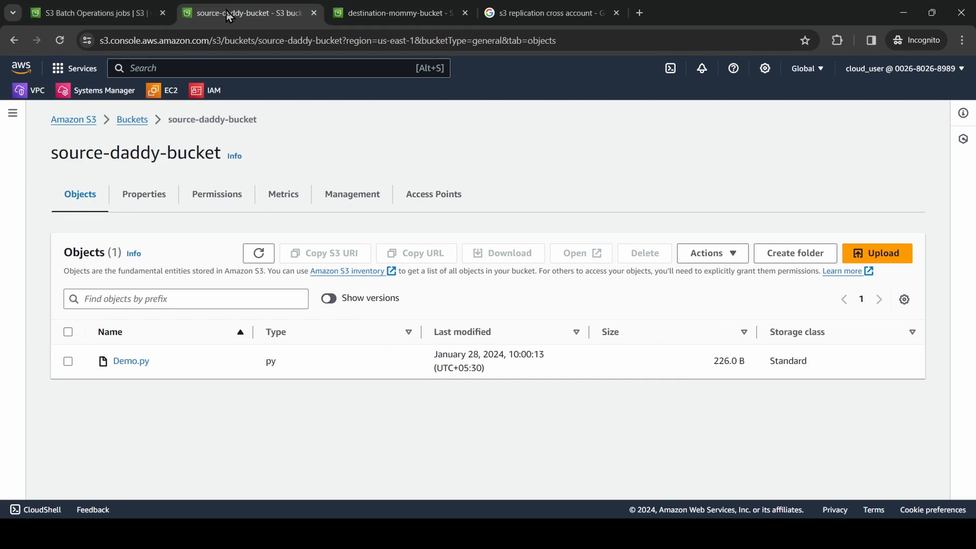
pyautogui.click(115, 15)
pyautogui.click(610, 254)
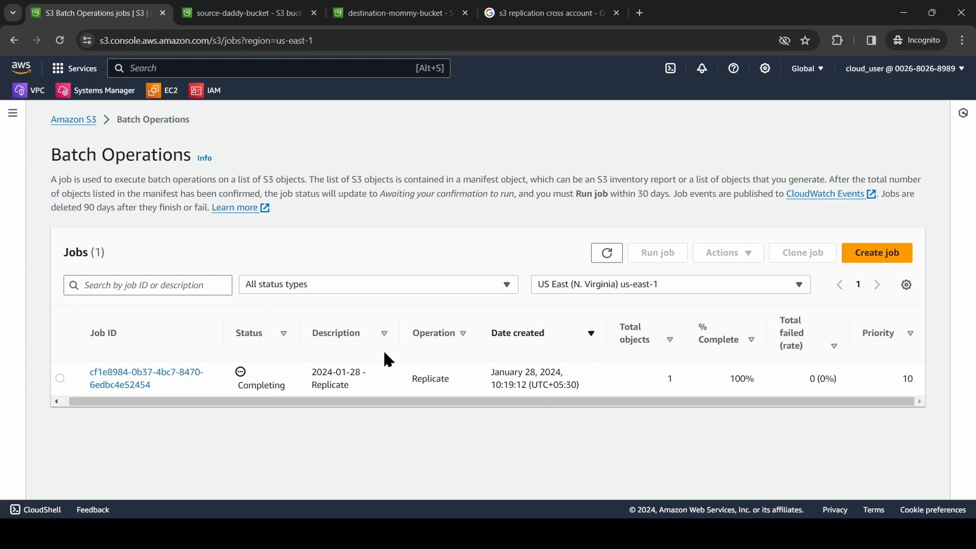
# - Refresh the object lists of source-daddy-bucket and destination-mommy-bucket
pyautogui.click(267, 17)
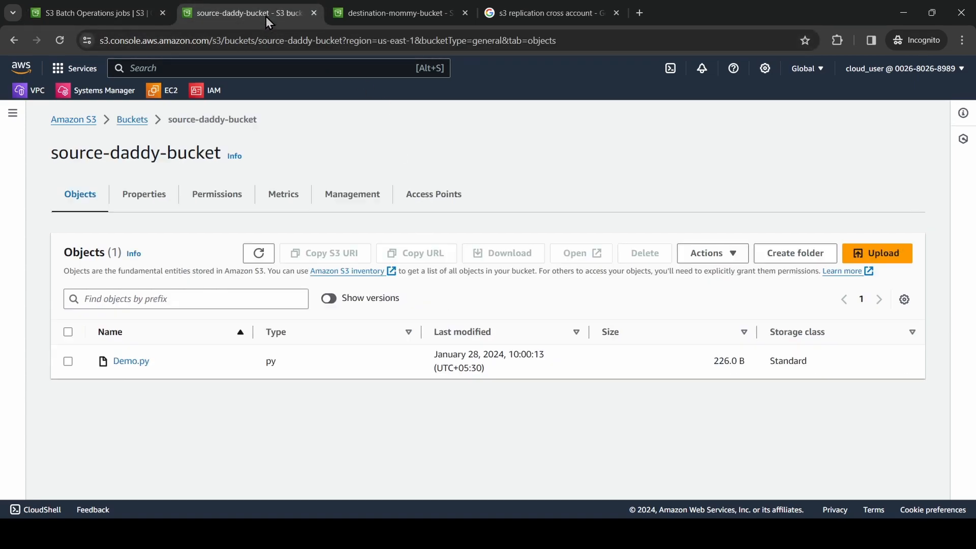
pyautogui.click(256, 254)
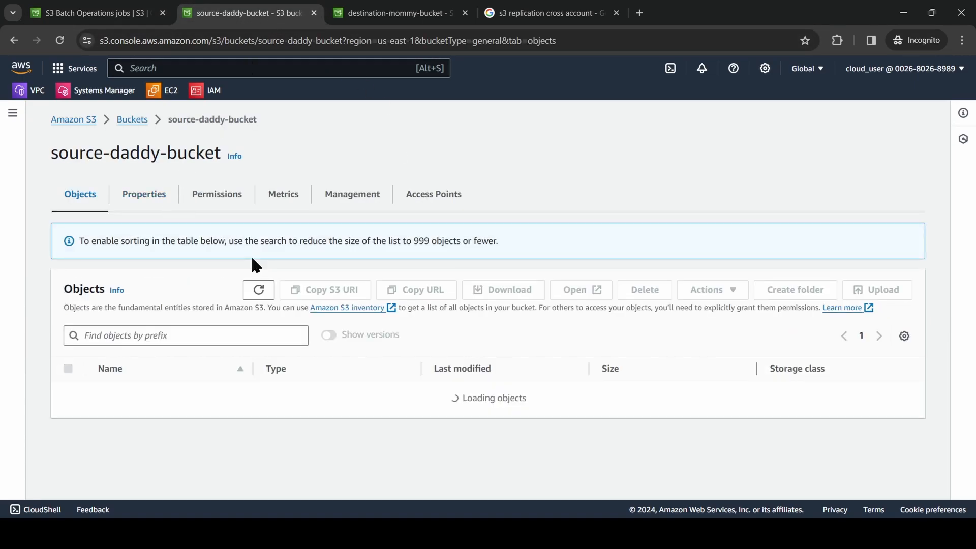
pyautogui.click(411, 14)
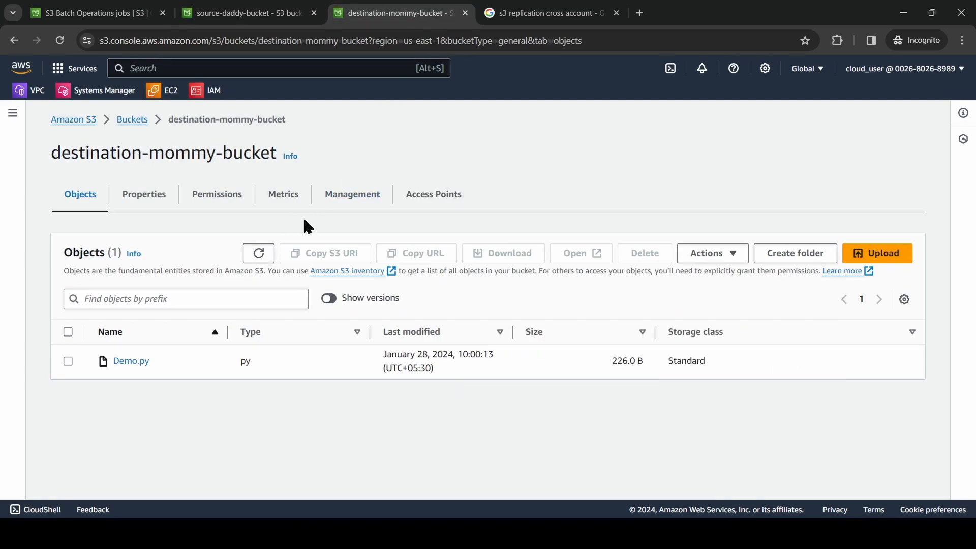
pyautogui.click(261, 252)
# - Upload Time.py from the VS Code folder to source-daddy-bucket and return to the bucket's object list
pyautogui.click(249, 10)
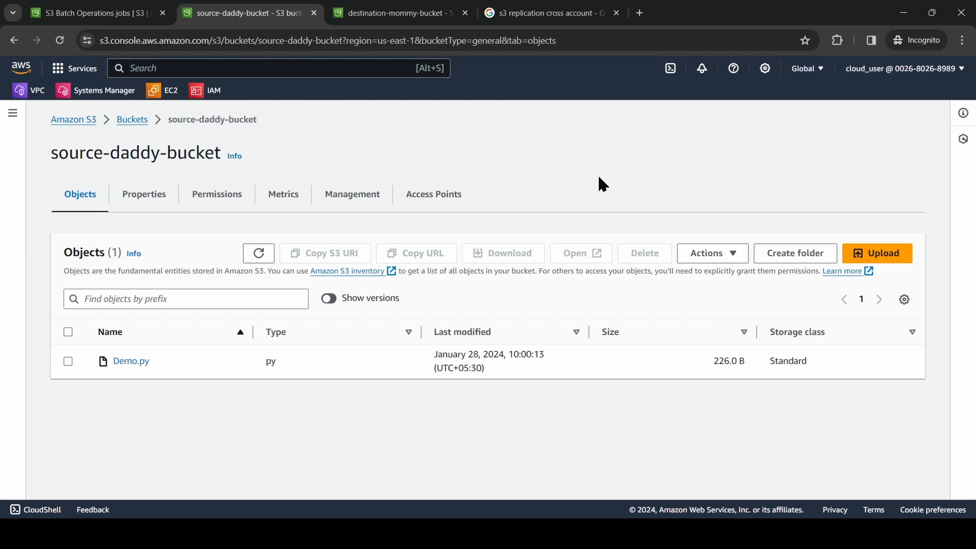
pyautogui.click(876, 258)
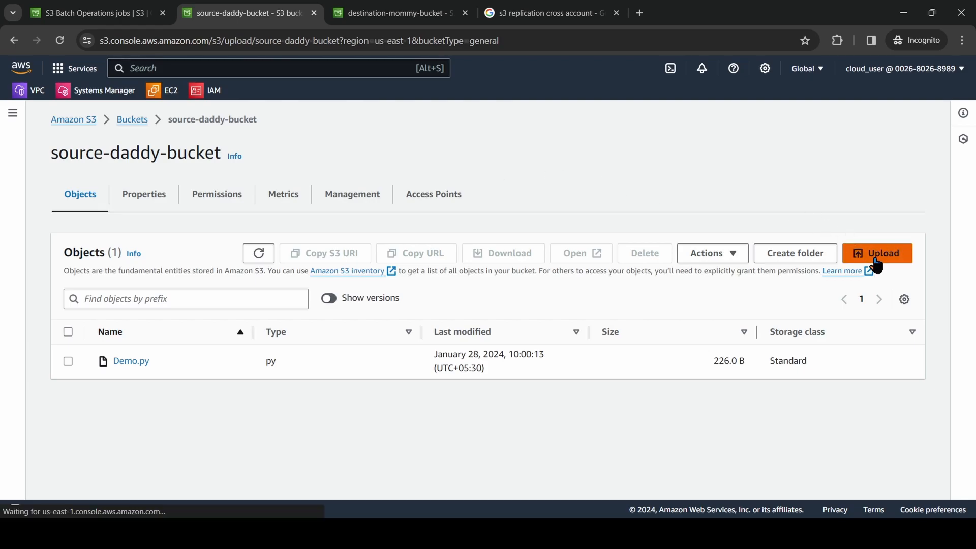
pyautogui.click(437, 284)
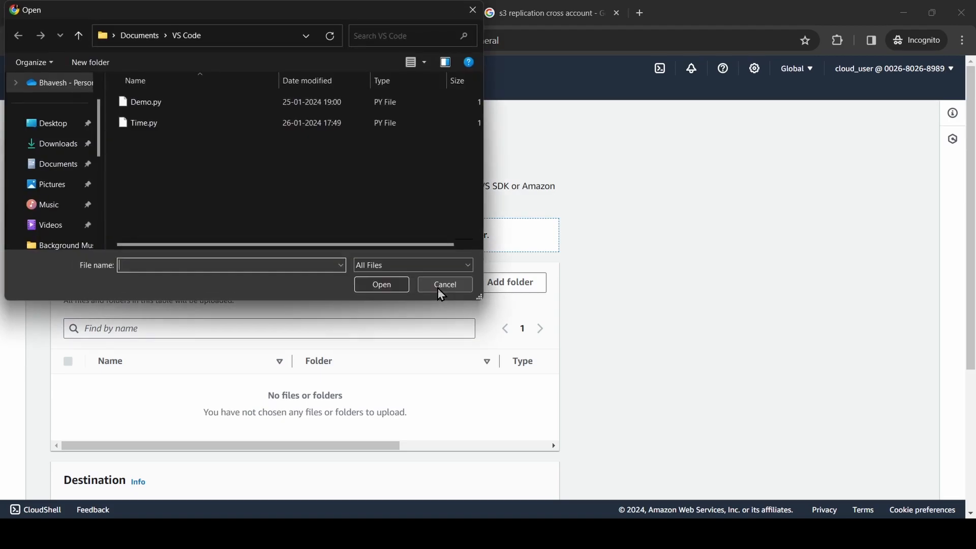
pyautogui.click(168, 126)
pyautogui.click(381, 285)
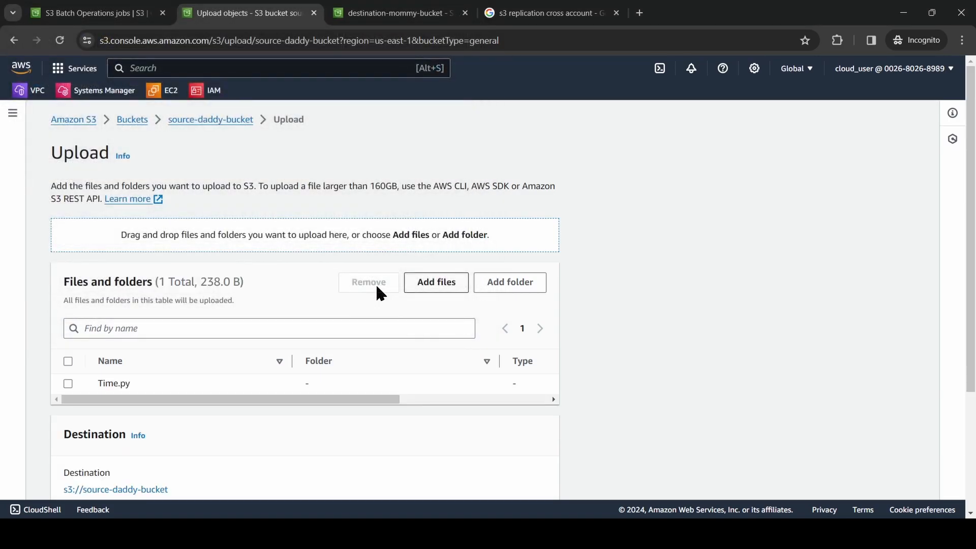
pyautogui.scroll(-3, 426, 444)
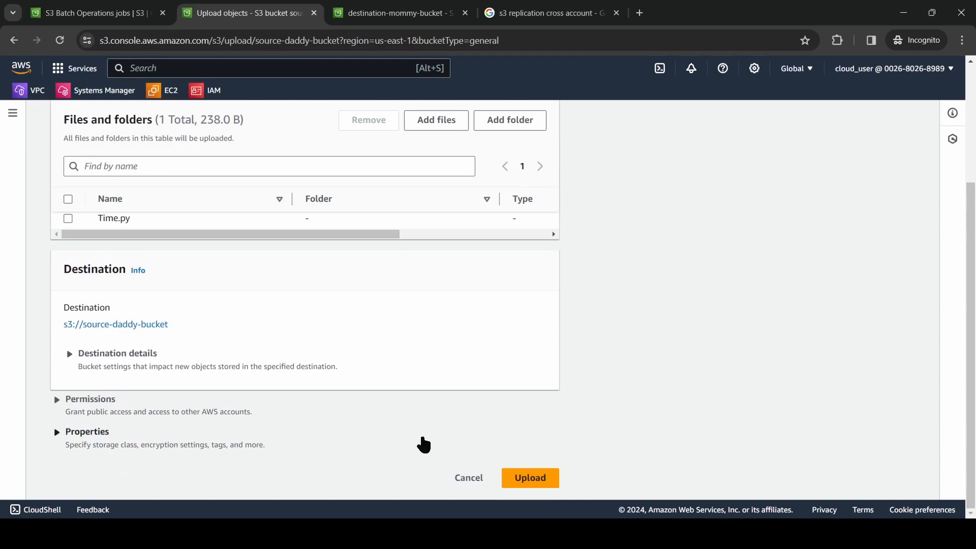
pyautogui.click(529, 480)
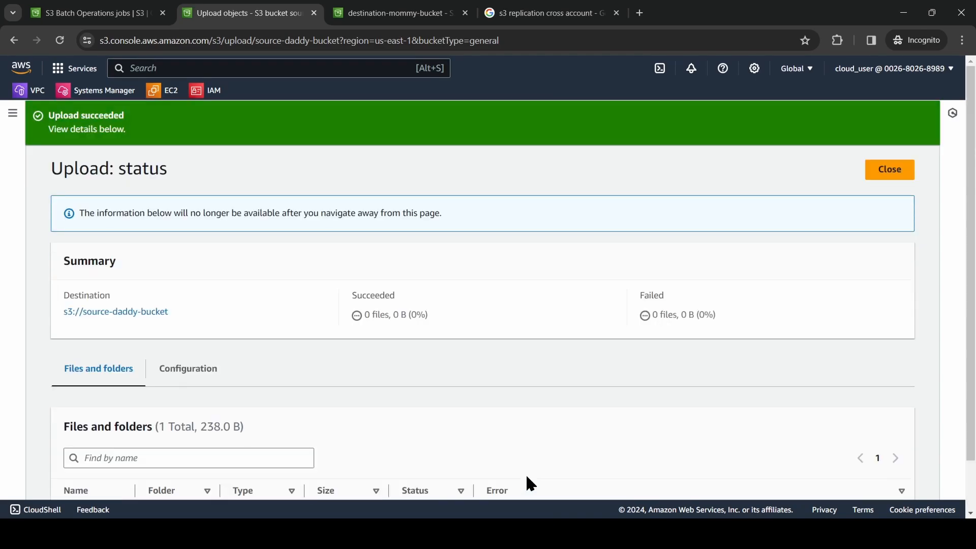
pyautogui.click(903, 171)
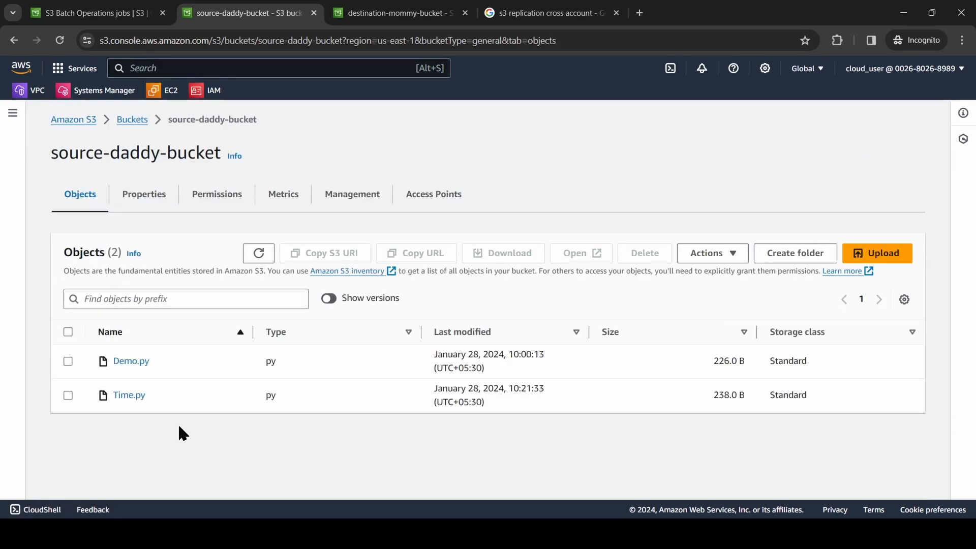
# - Refresh the object list of destination-mommy-bucket repeatedly to check for the replicated Time.py
pyautogui.click(401, 19)
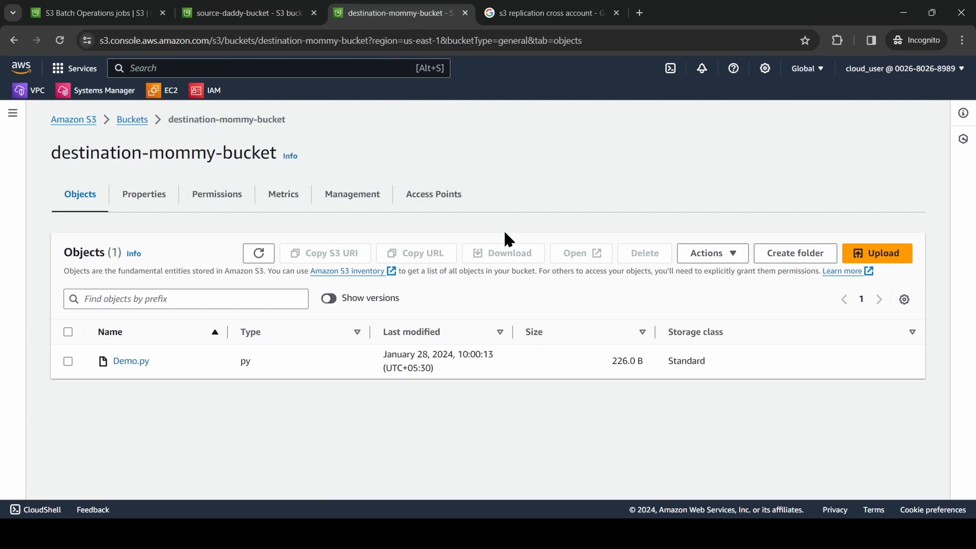
pyautogui.click(260, 254)
pyautogui.click(260, 253)
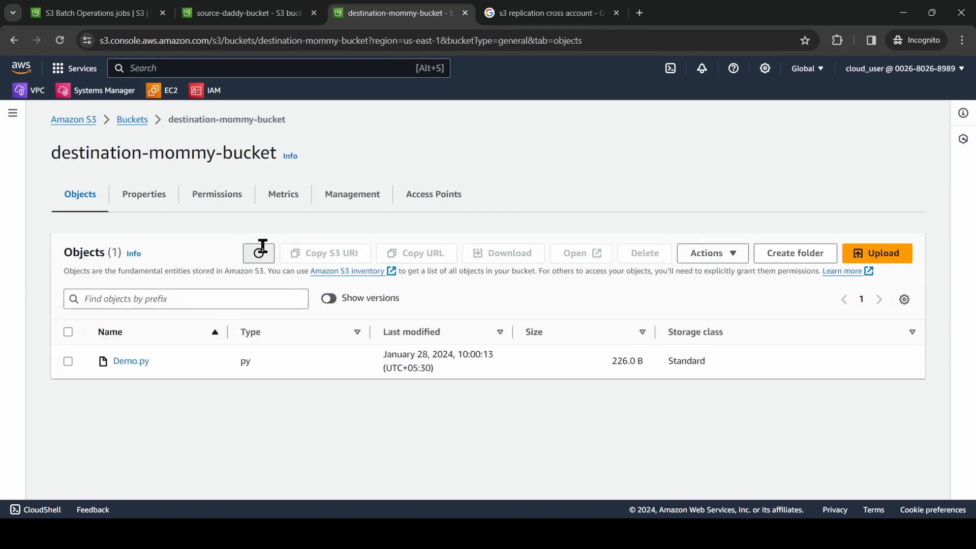
pyautogui.click(259, 254)
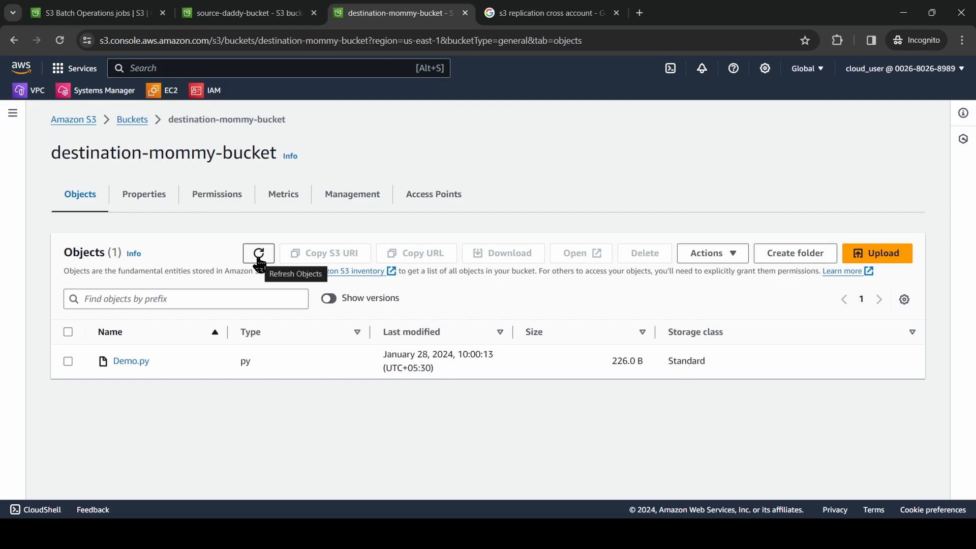
pyautogui.click(259, 255)
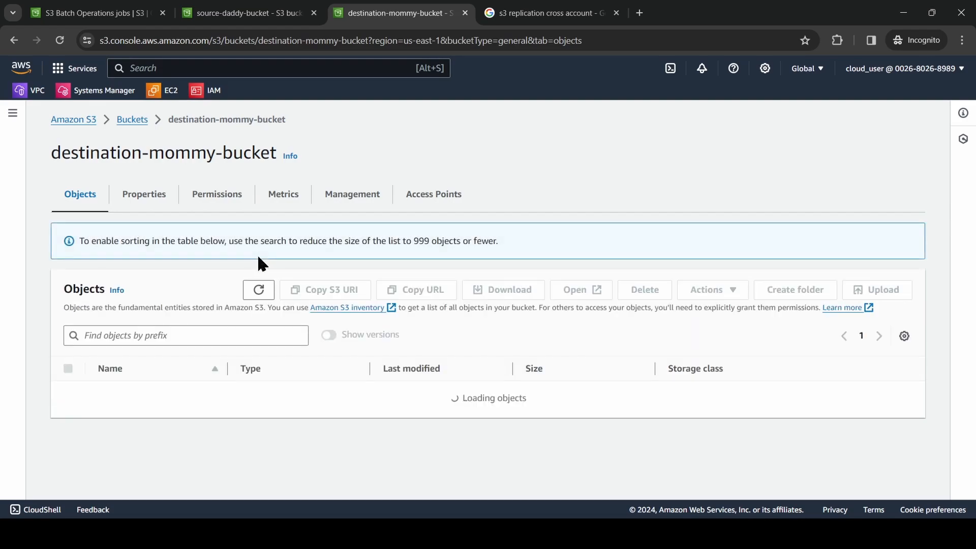
pyautogui.click(260, 255)
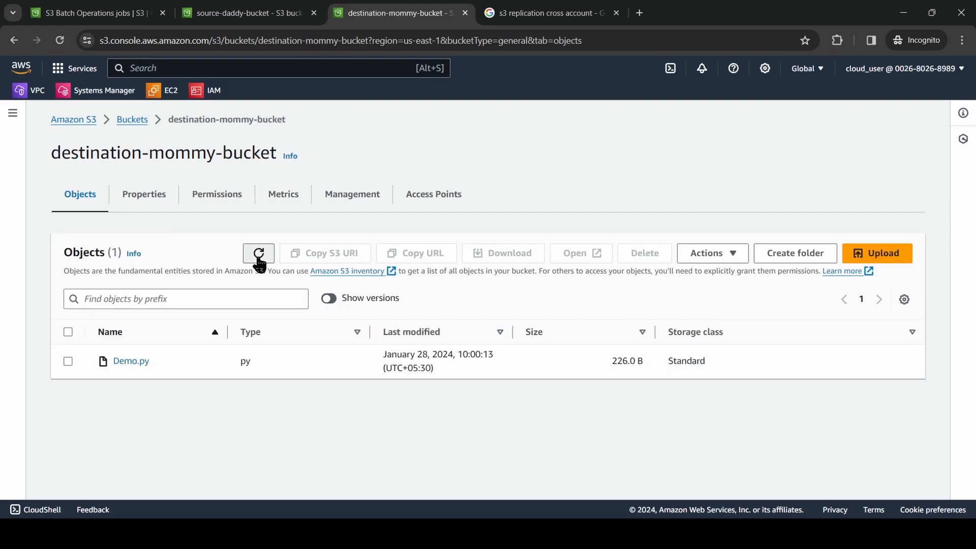
pyautogui.click(259, 260)
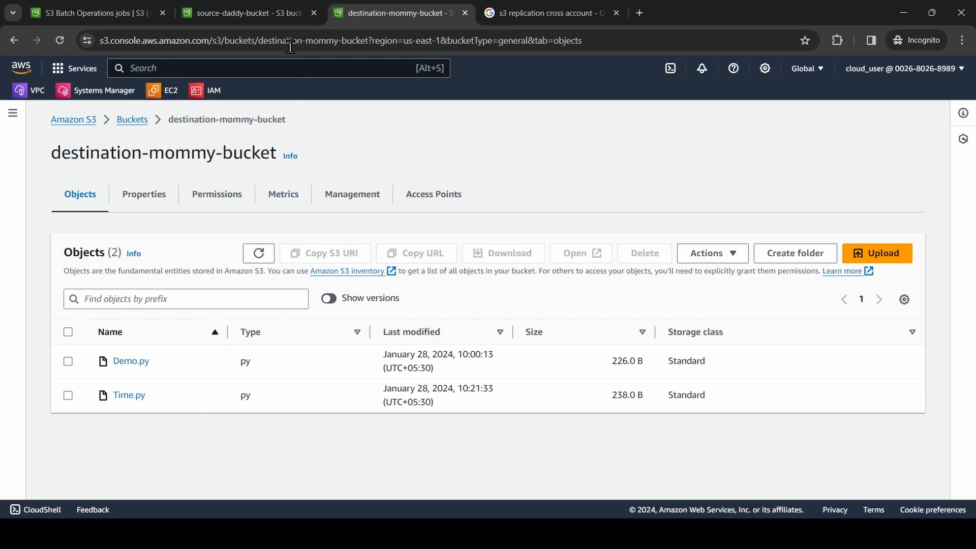
# - Refresh the object lists of both buckets again and compare Demo.py and Time.py in source and destination
pyautogui.click(282, 12)
pyautogui.click(259, 253)
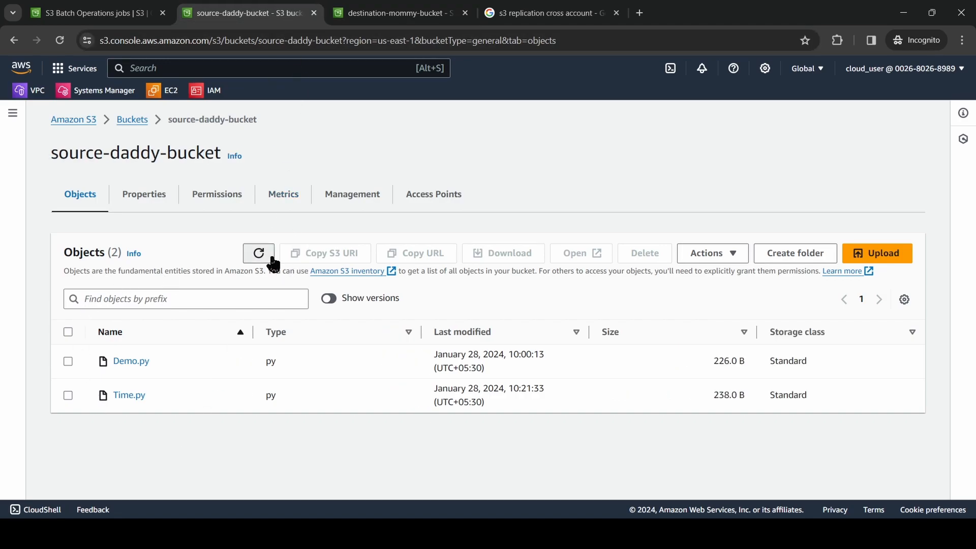
pyautogui.click(388, 13)
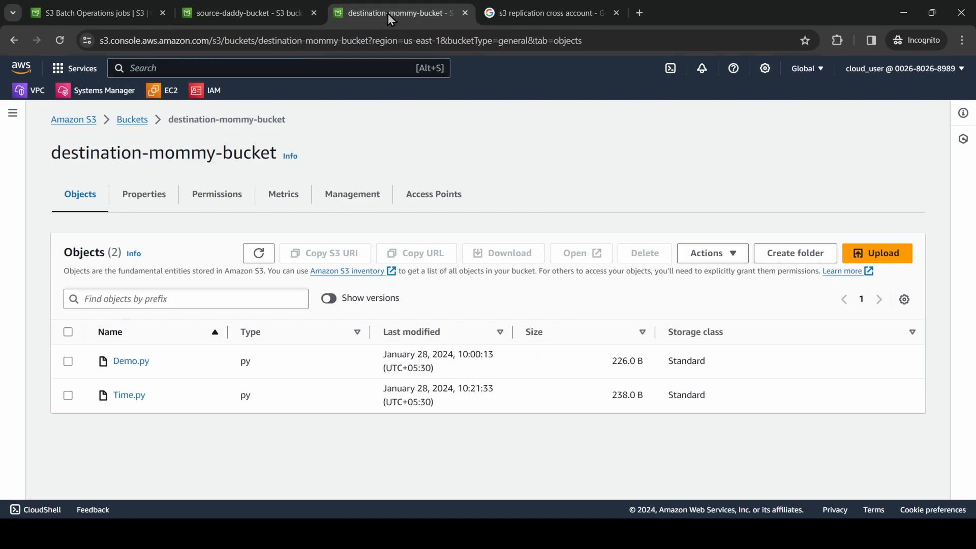
pyautogui.click(259, 254)
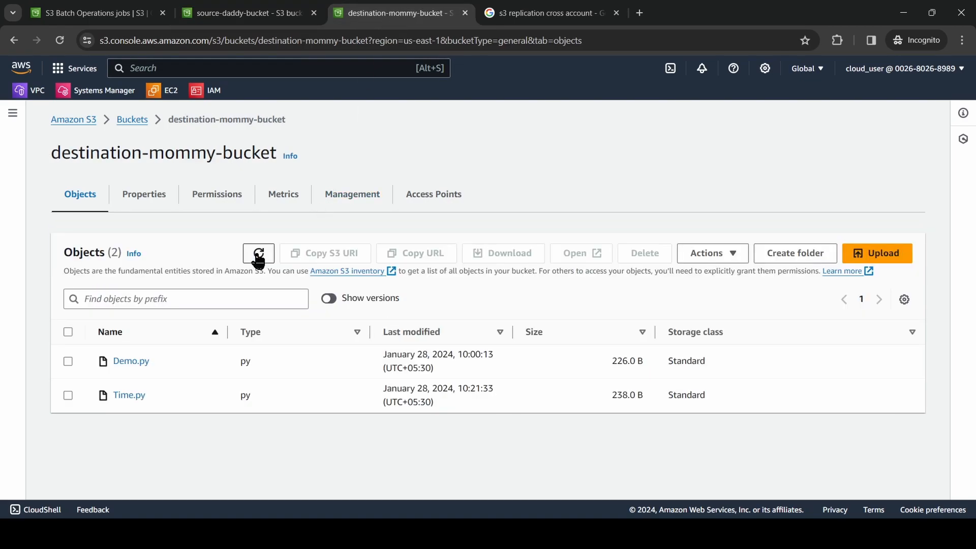